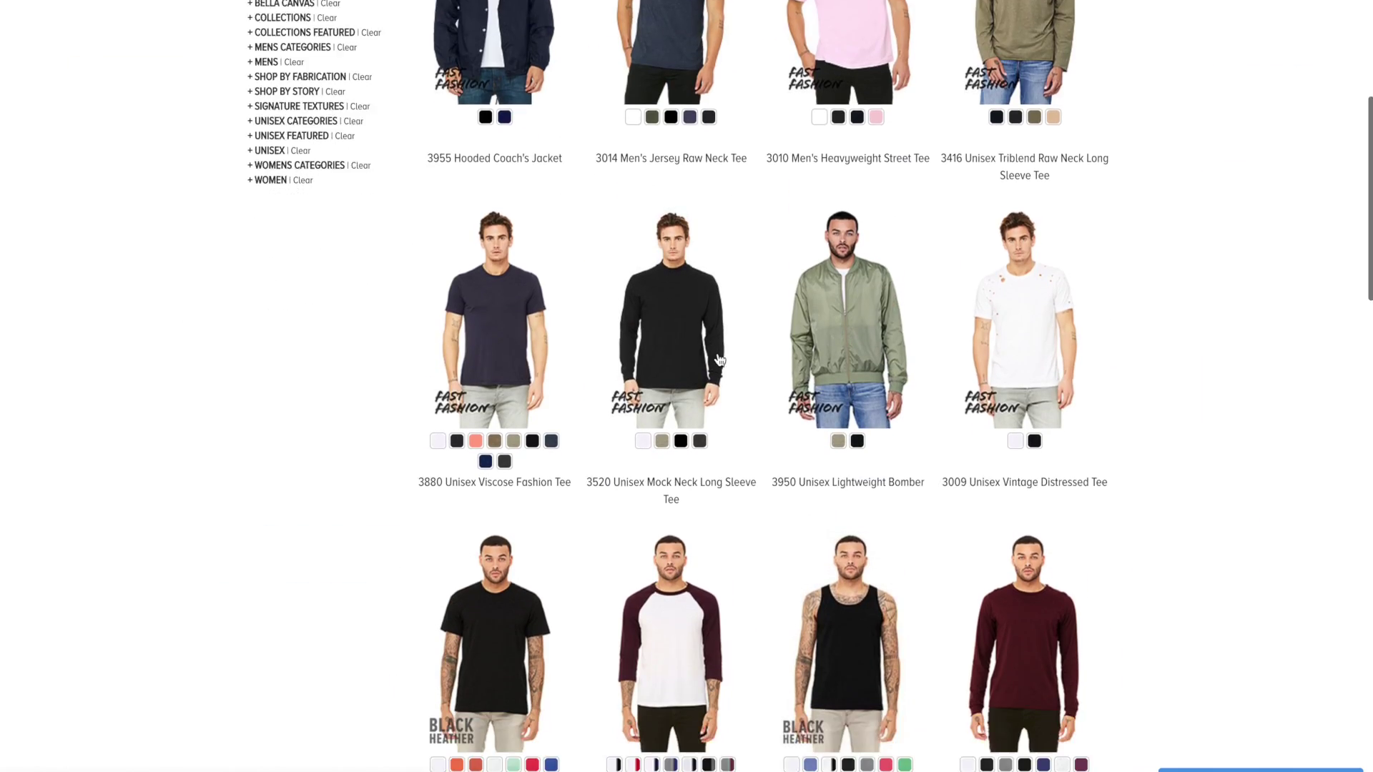
Scroll the Bella+Canvas catalog and open the 3001 Unisex Jersey Short Sleeve Tee page.
scroll(719, 360, down, 5)
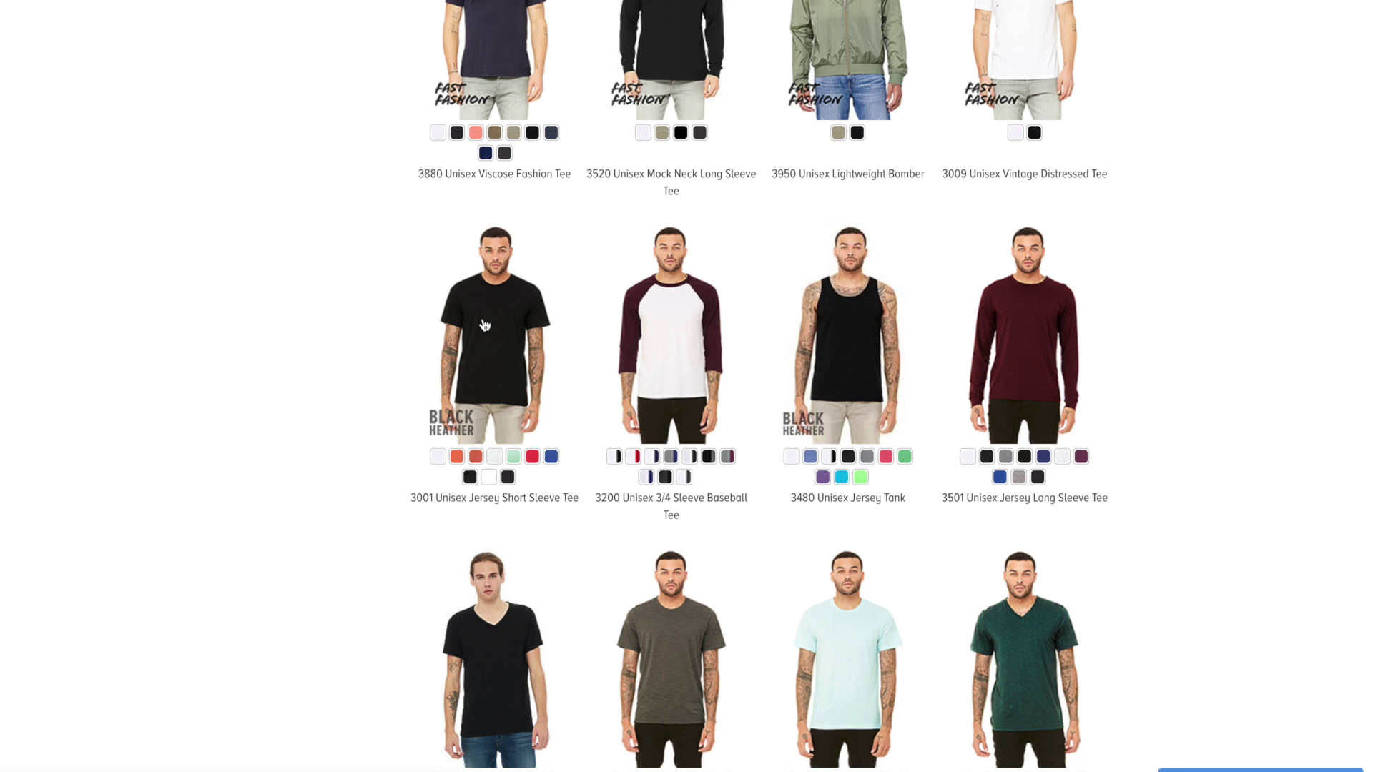
click(484, 326)
scroll(644, 357, down, 2)
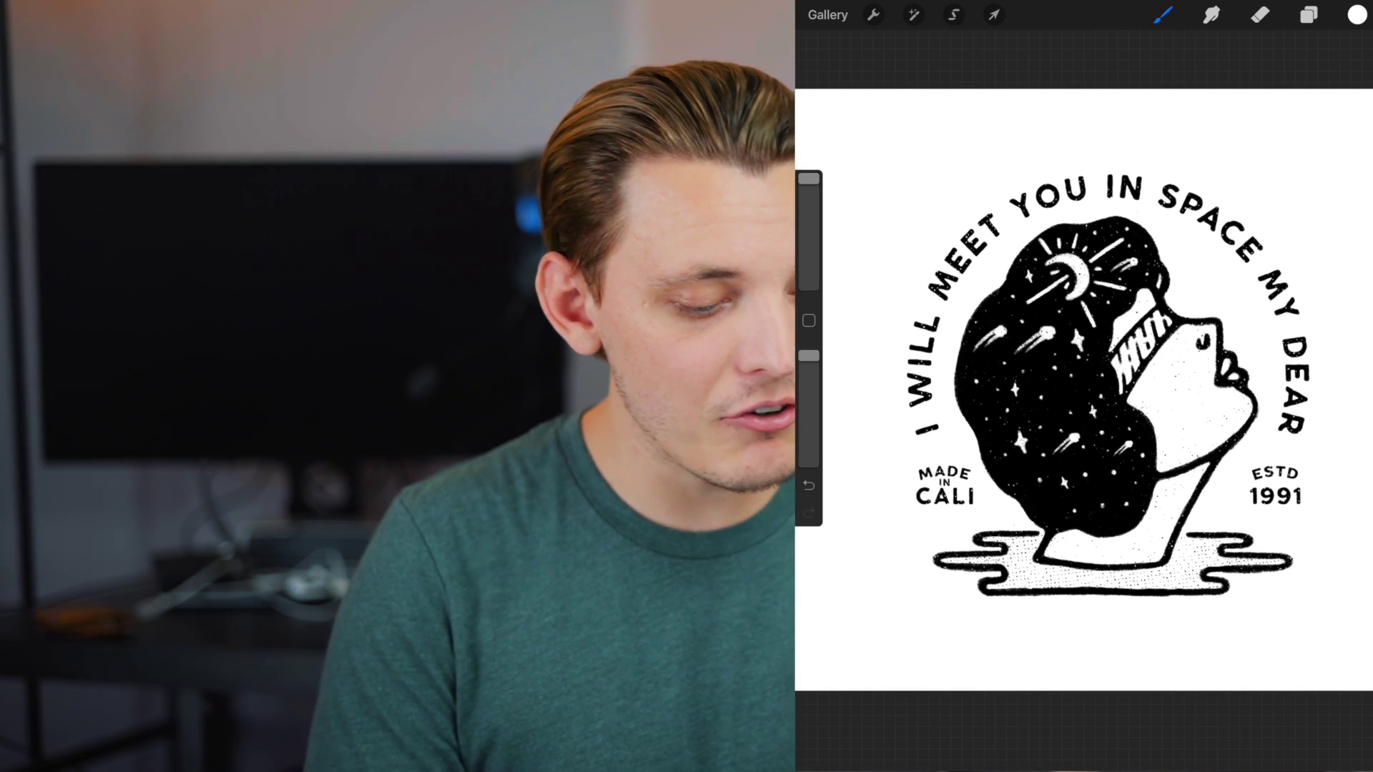
Export the Procreate space drawing as a TIFF and AirDrop it to the Mac.
click(873, 14)
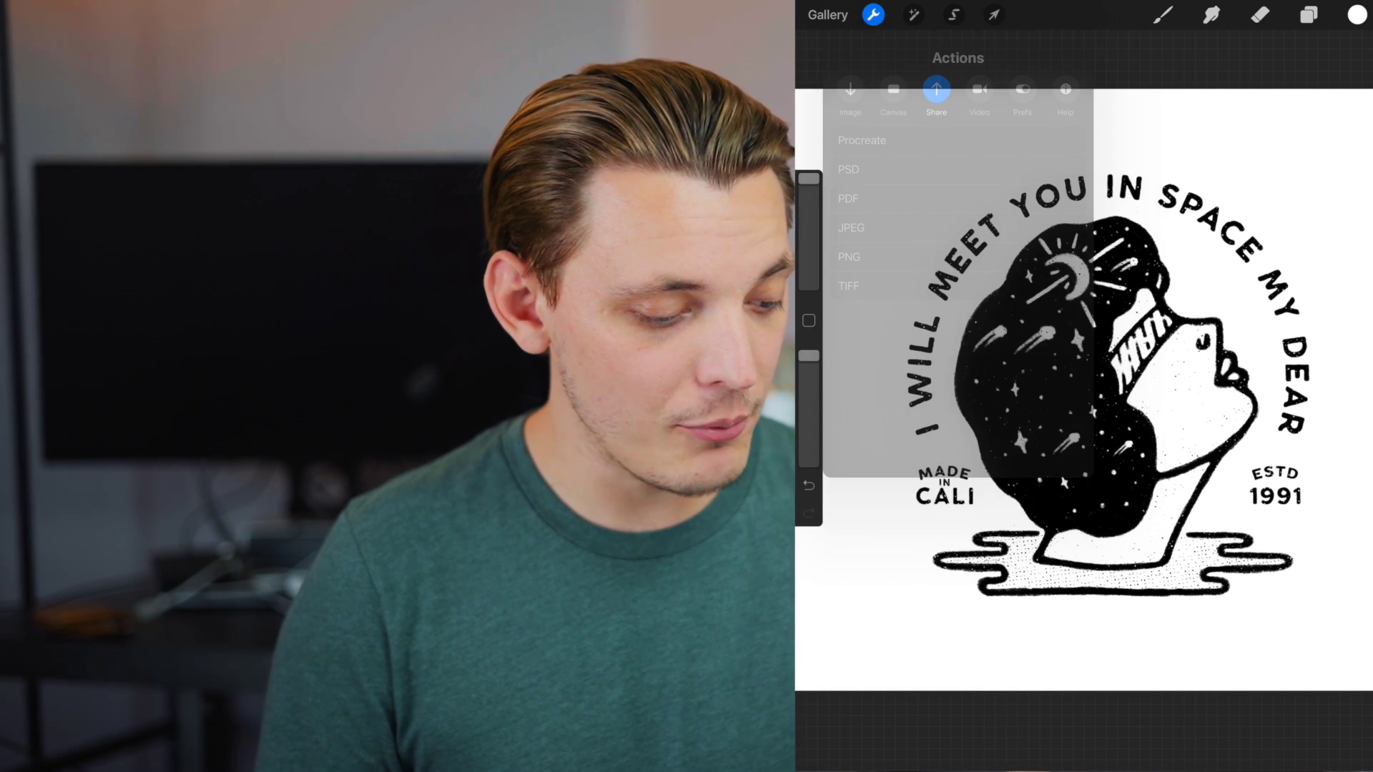
click(894, 286)
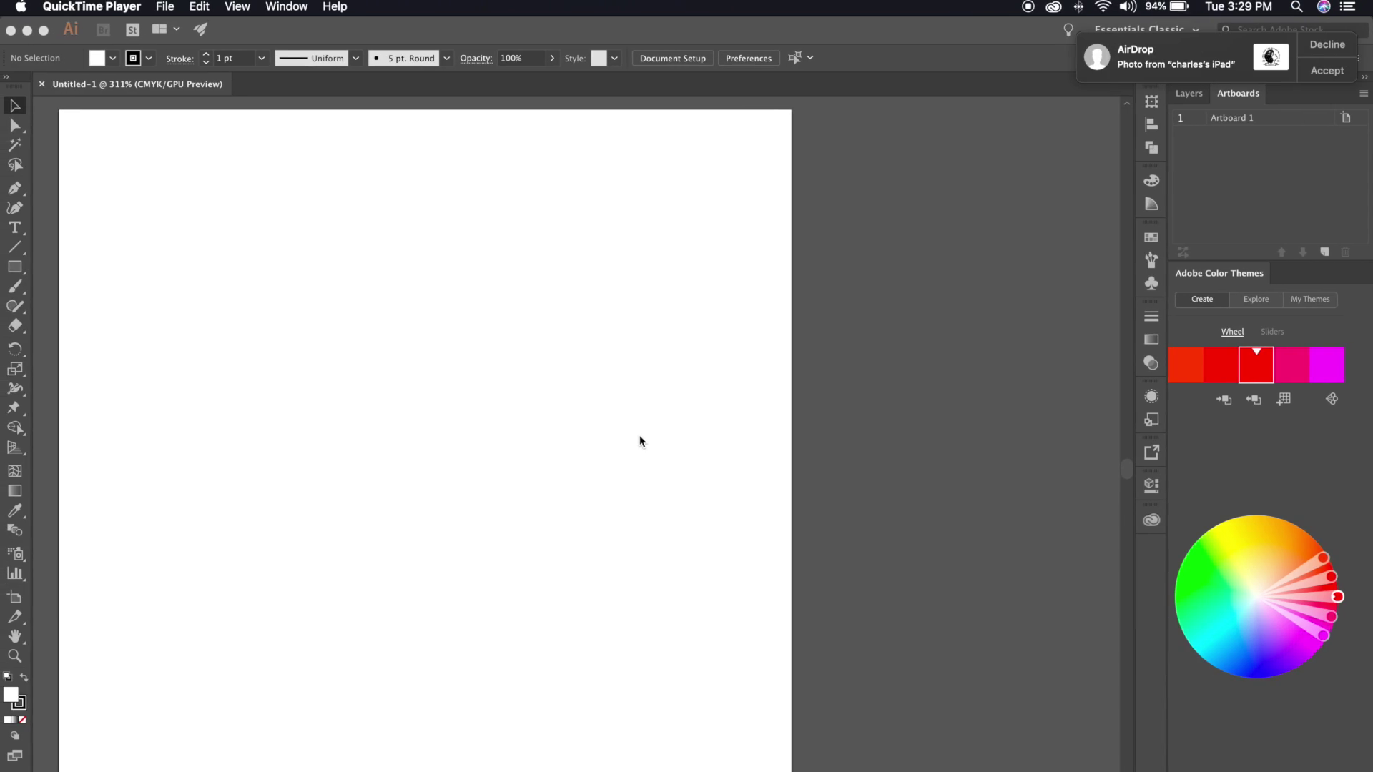
Save the AirDropped meetyouinspacedear.tiff to Downloads and drag it onto the Illustrator artboard.
click(1329, 72)
click(1287, 123)
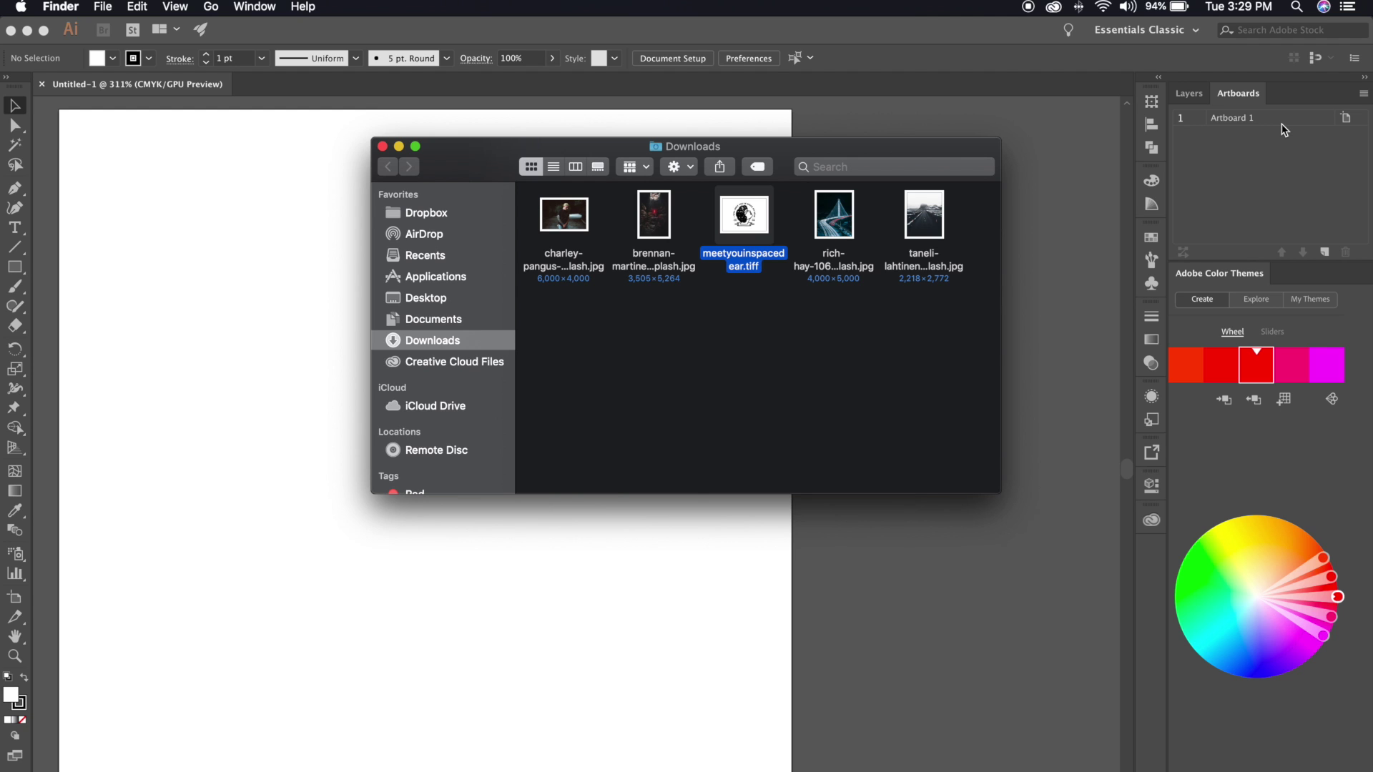
drag(778, 154, 719, 188)
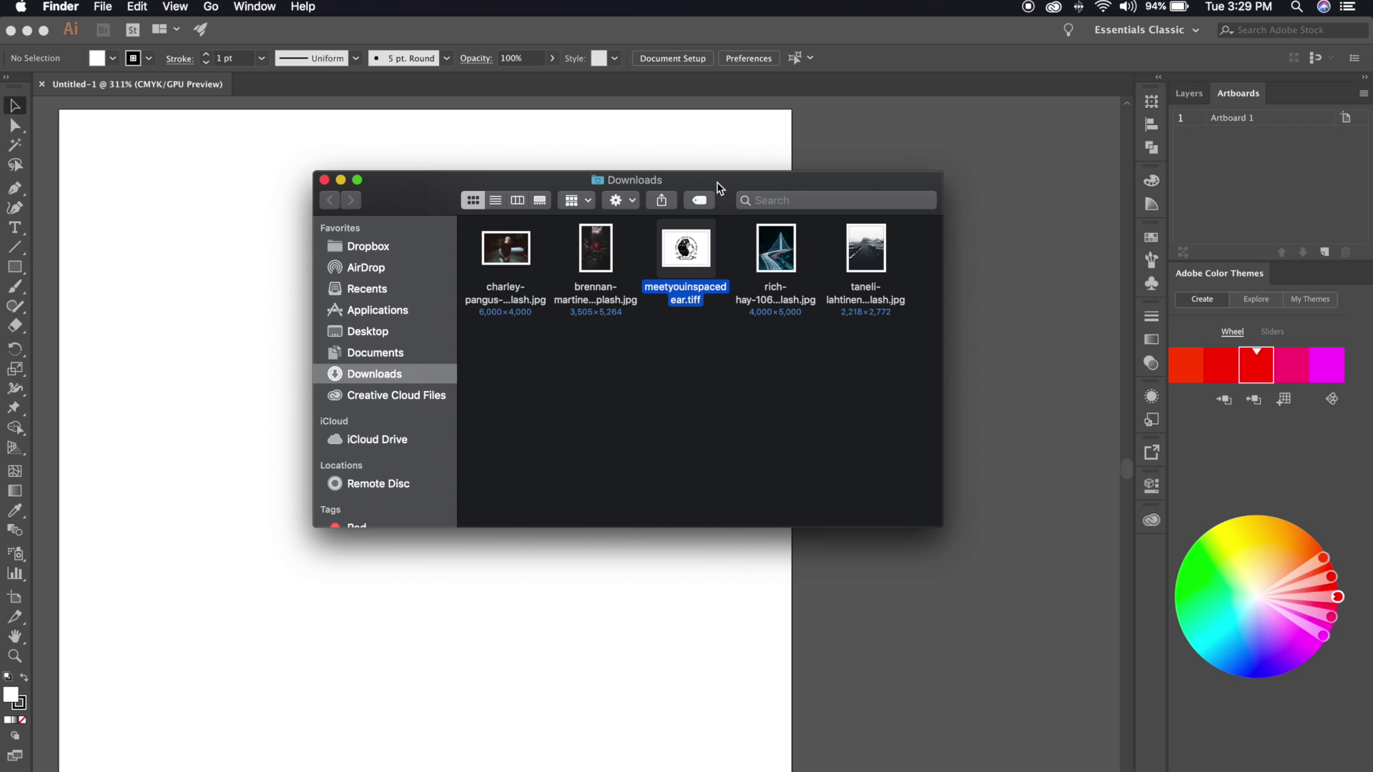
drag(719, 188, 879, 270)
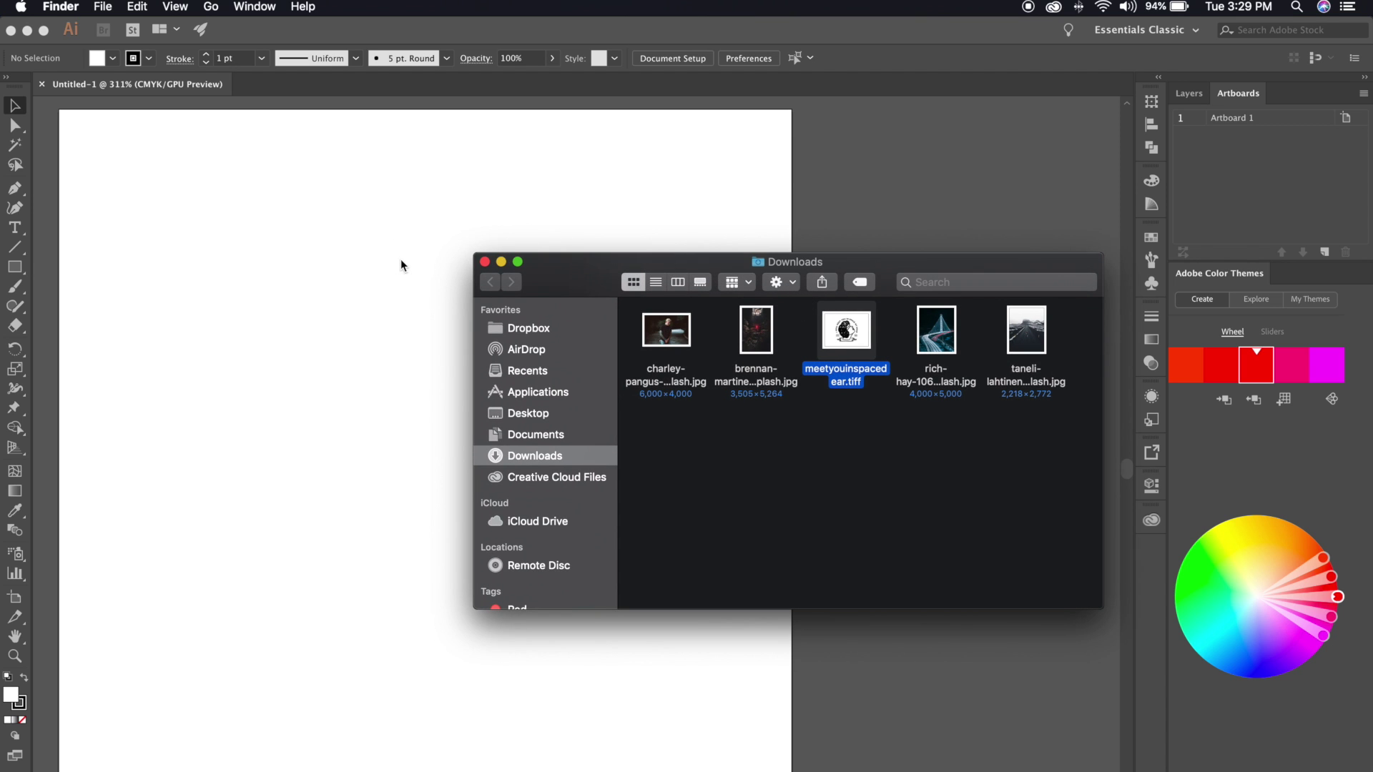
drag(844, 349, 291, 309)
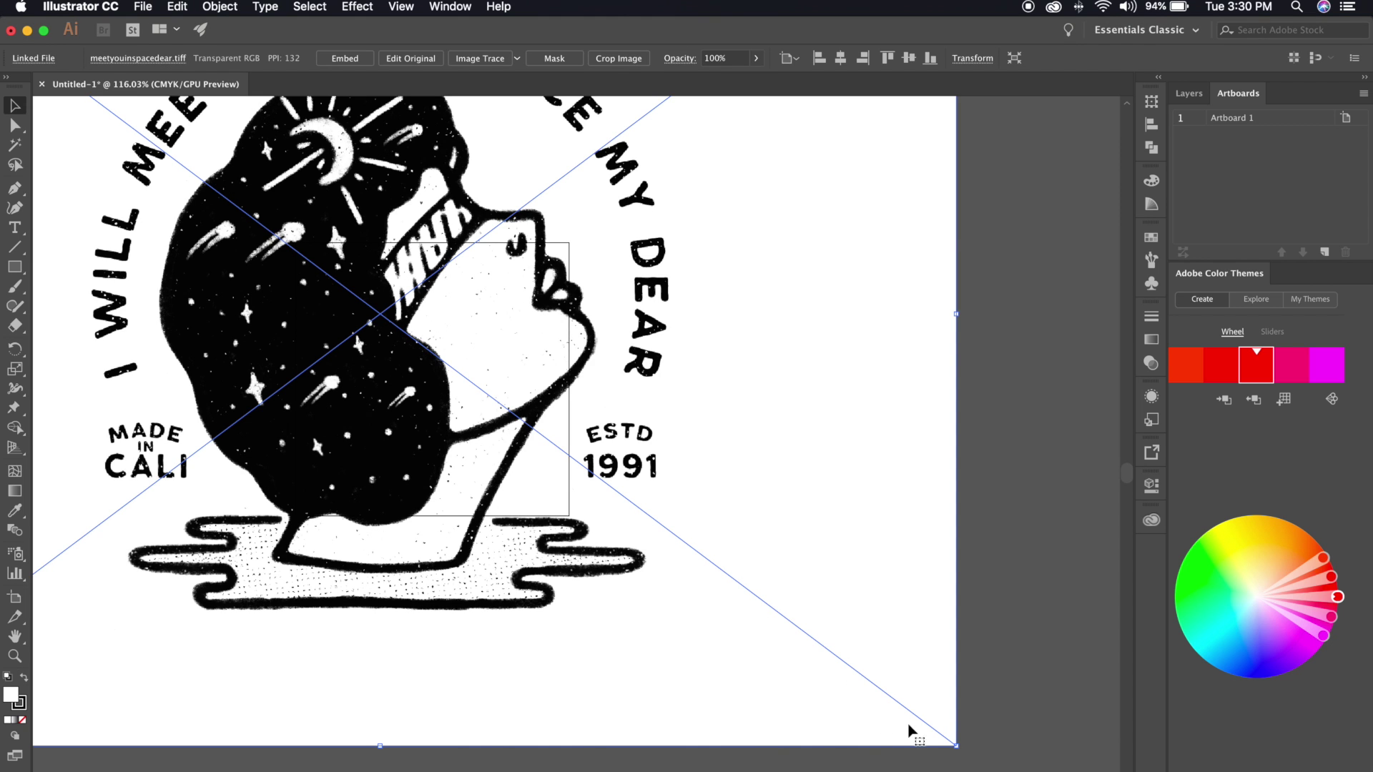
Scale meetyouinspacedear.tiff down by its corner to roughly artboard size, about 349 PPI.
scroll(628, 481, up, 5)
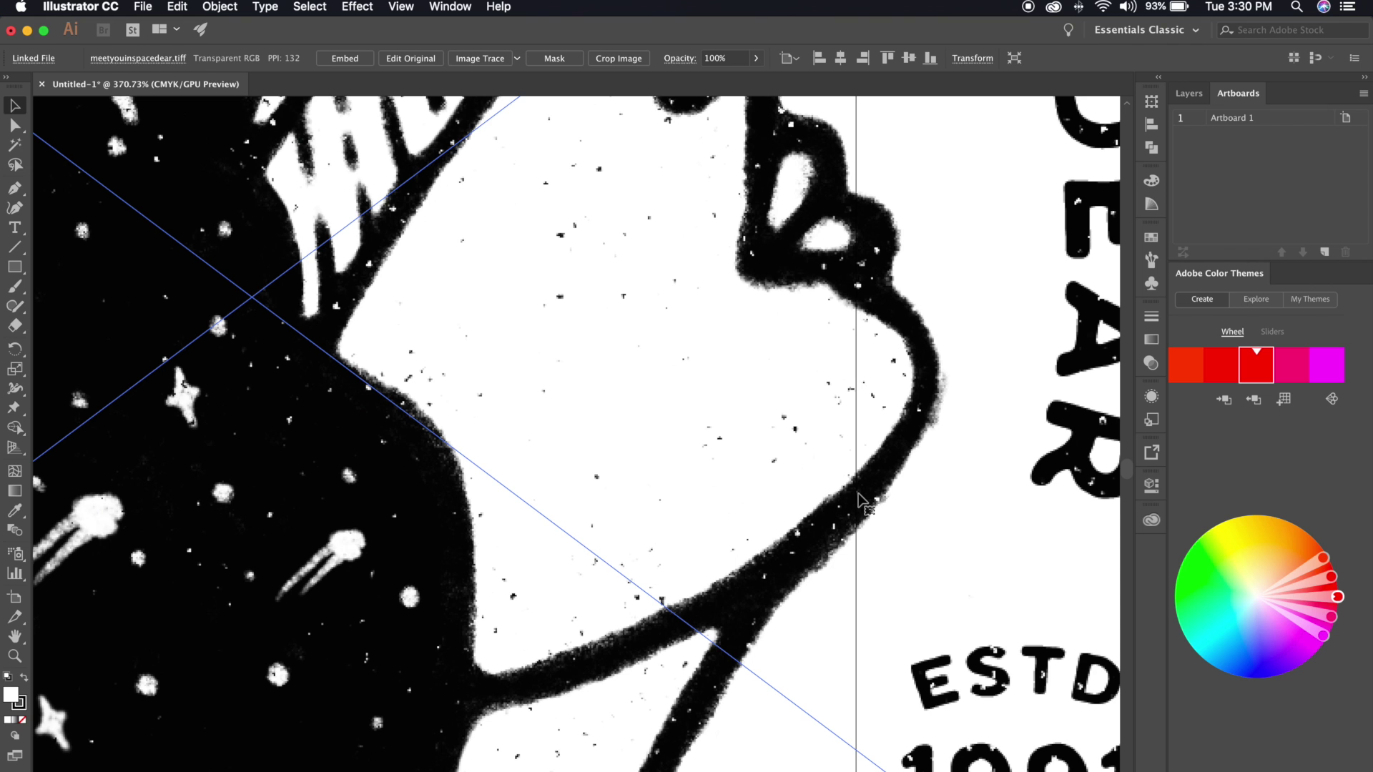
scroll(859, 494, down, 5)
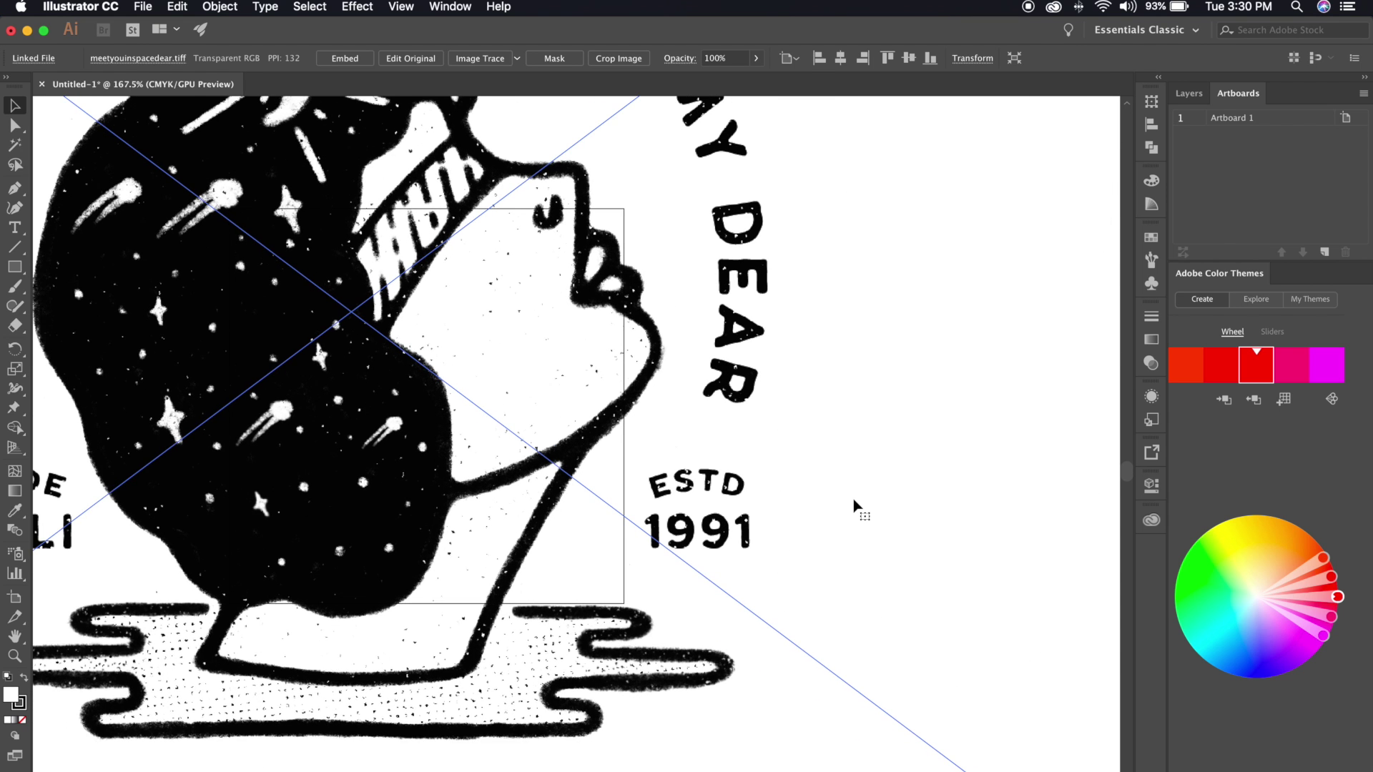
scroll(855, 506, down, 5)
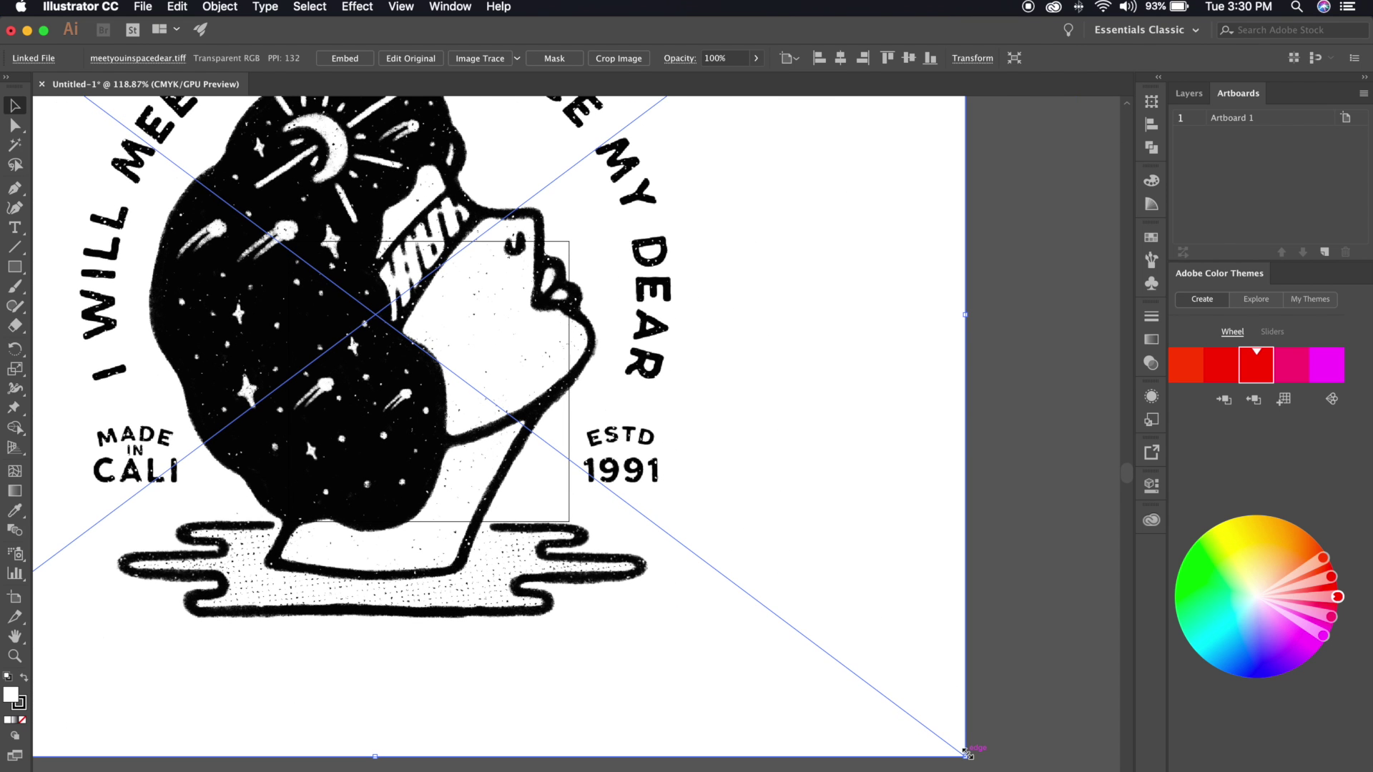
drag(966, 756, 618, 427)
key(super+z)
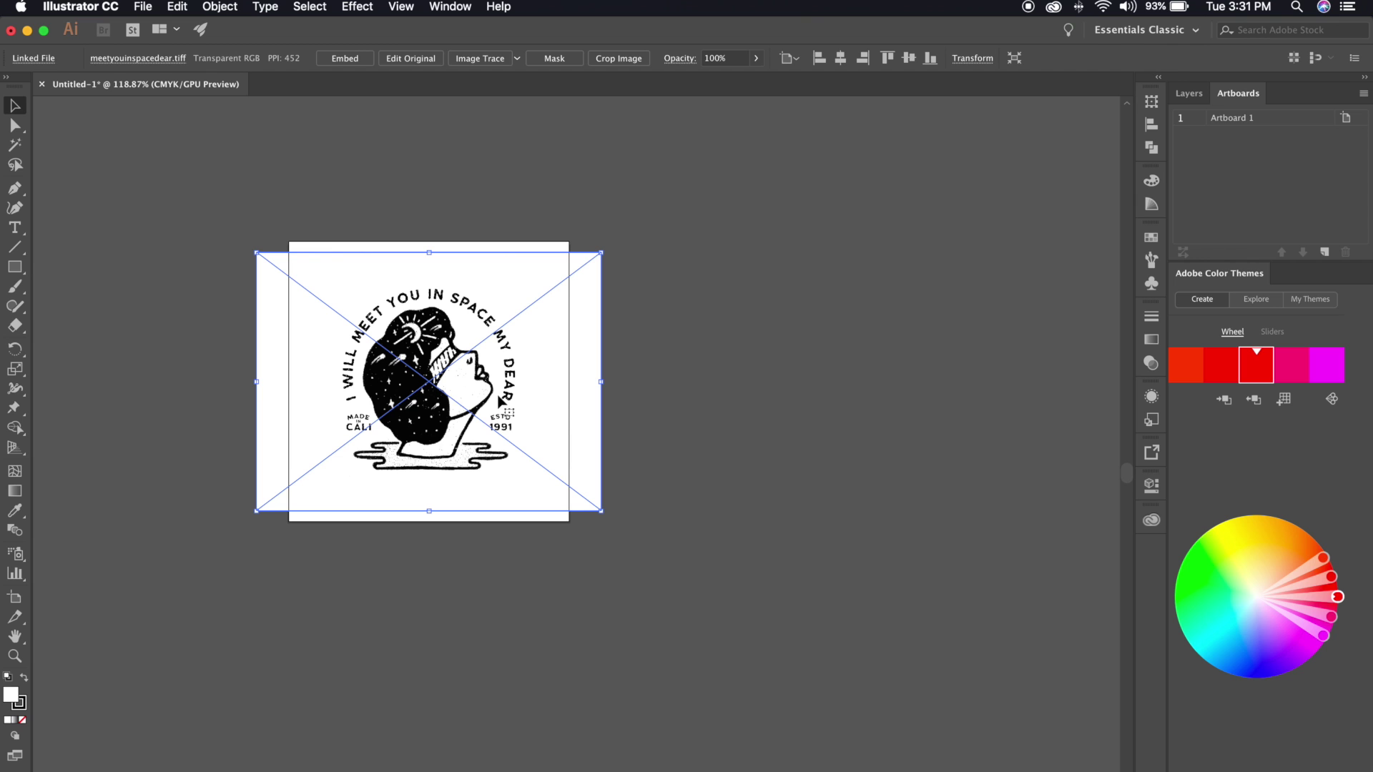
scroll(500, 402, up, 3)
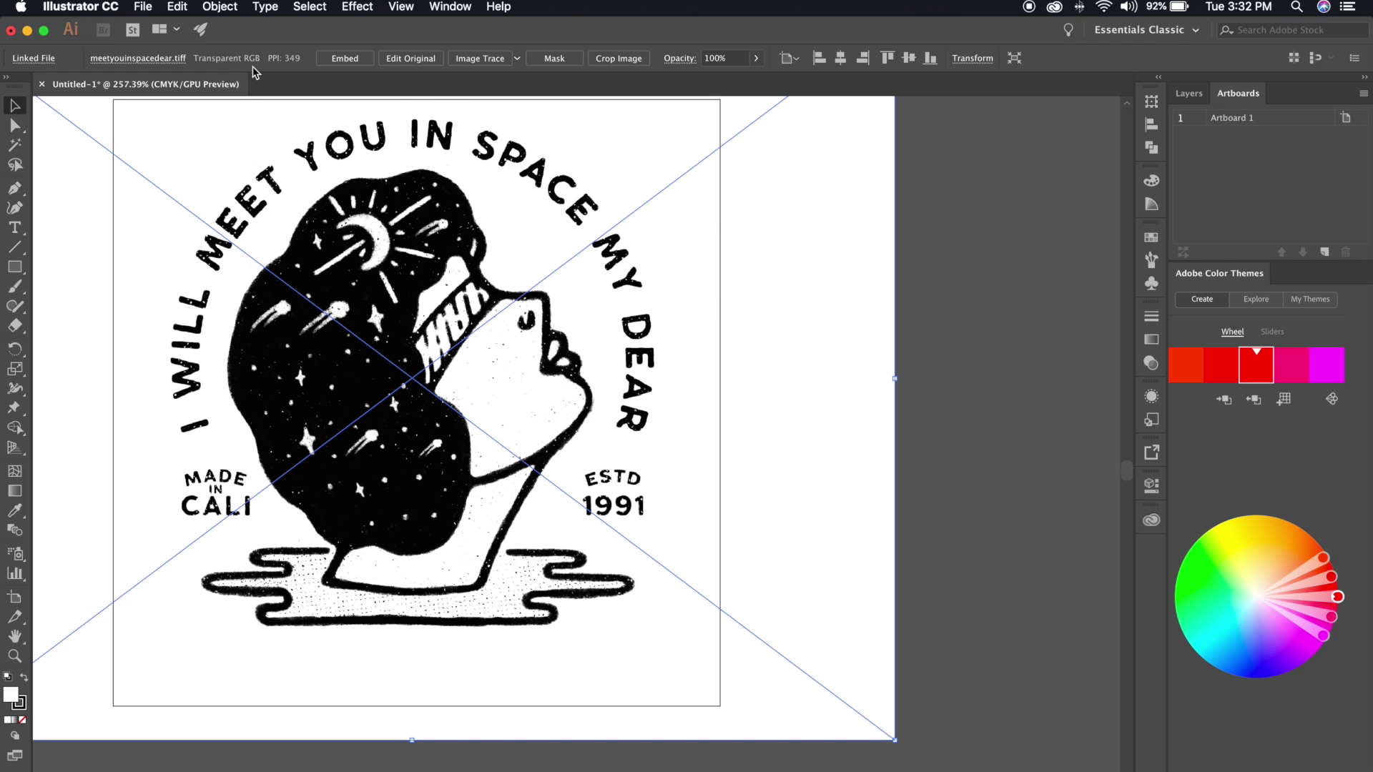
Run Image Trace on the placed drawing, accepting the large-image warning.
click(480, 57)
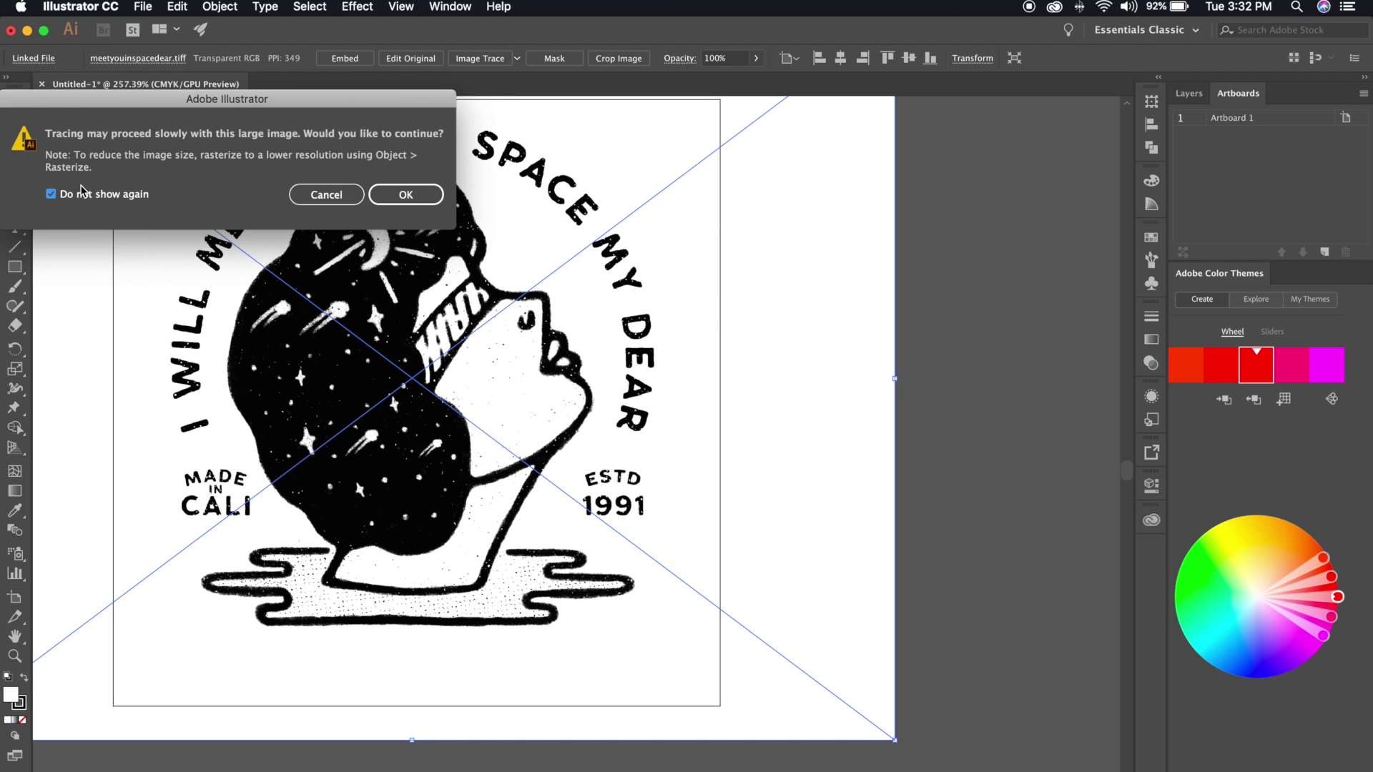
drag(186, 95, 304, 122)
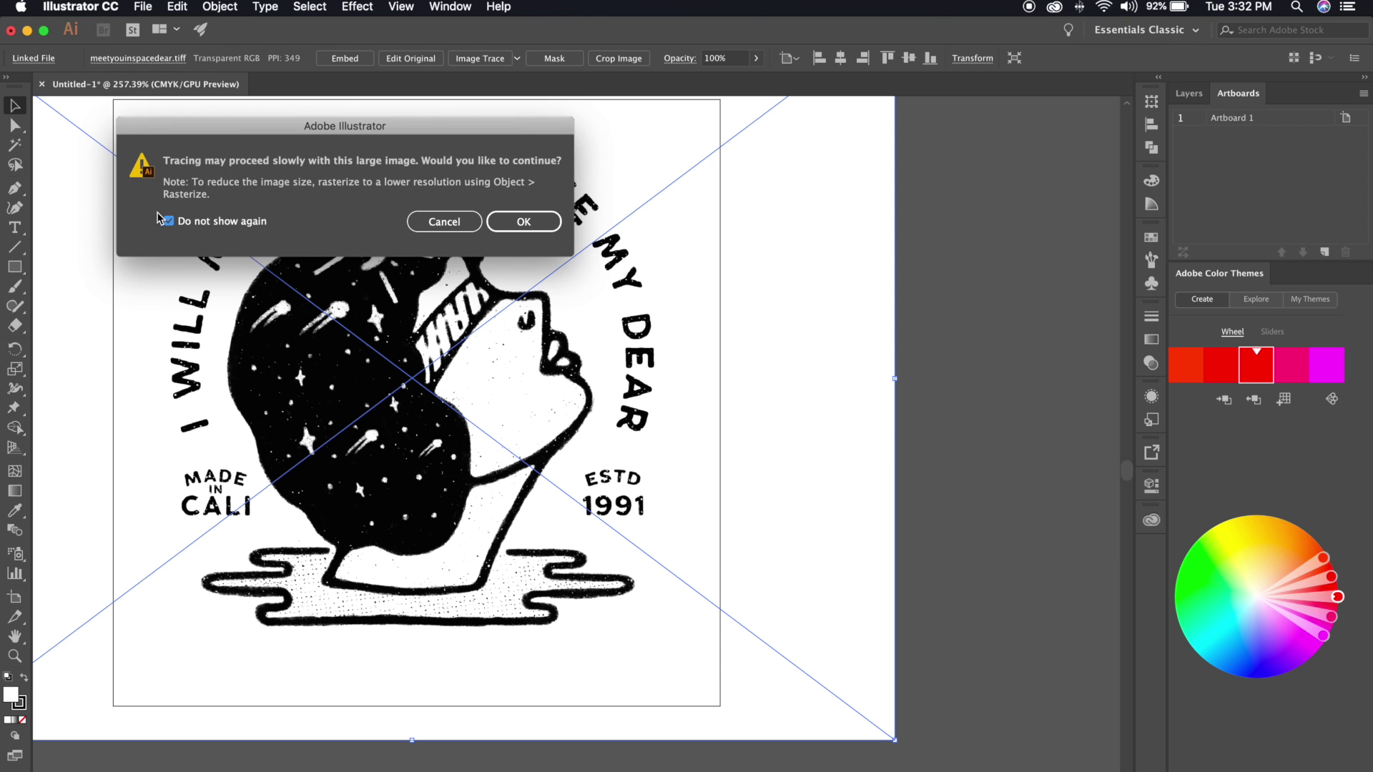
click(518, 223)
click(518, 223)
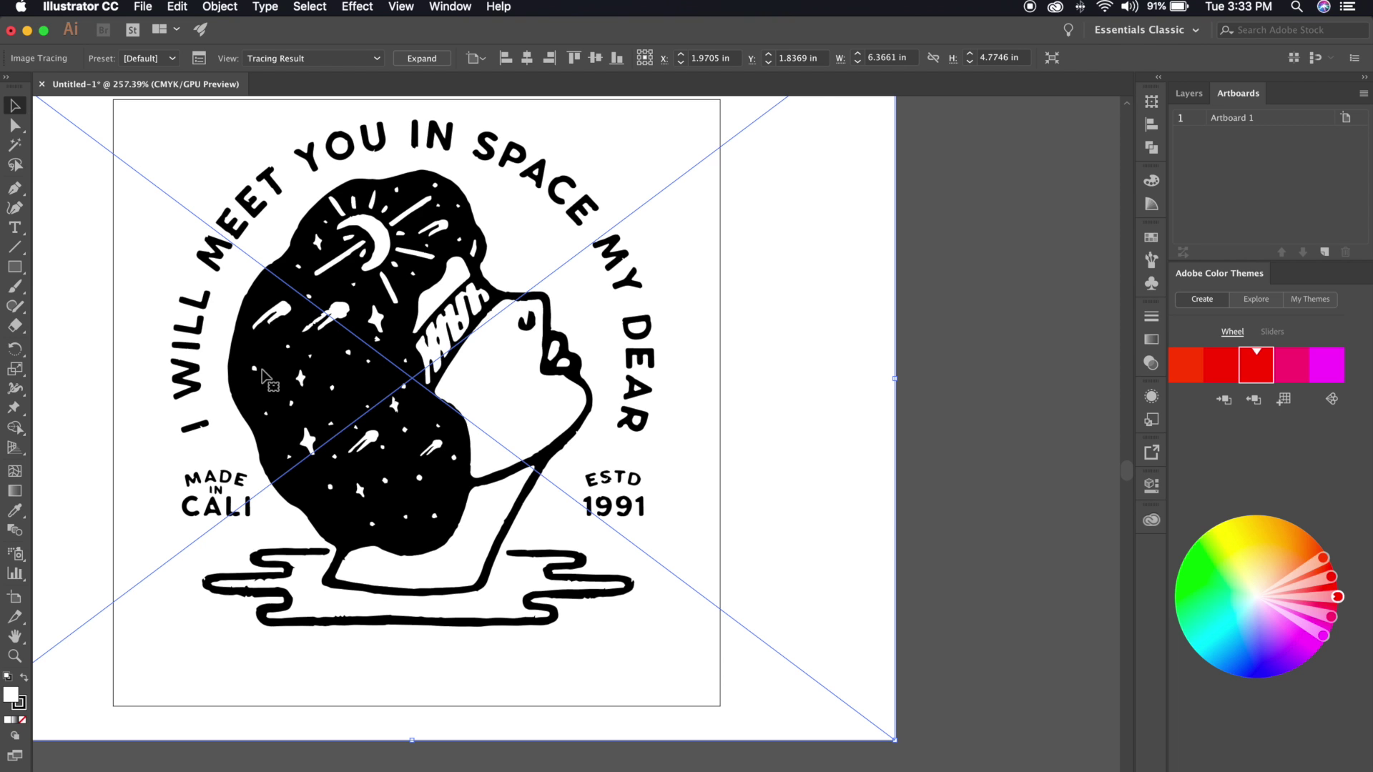
Open the Image Trace panel and expand its Advanced options.
scroll(259, 358, up, 5)
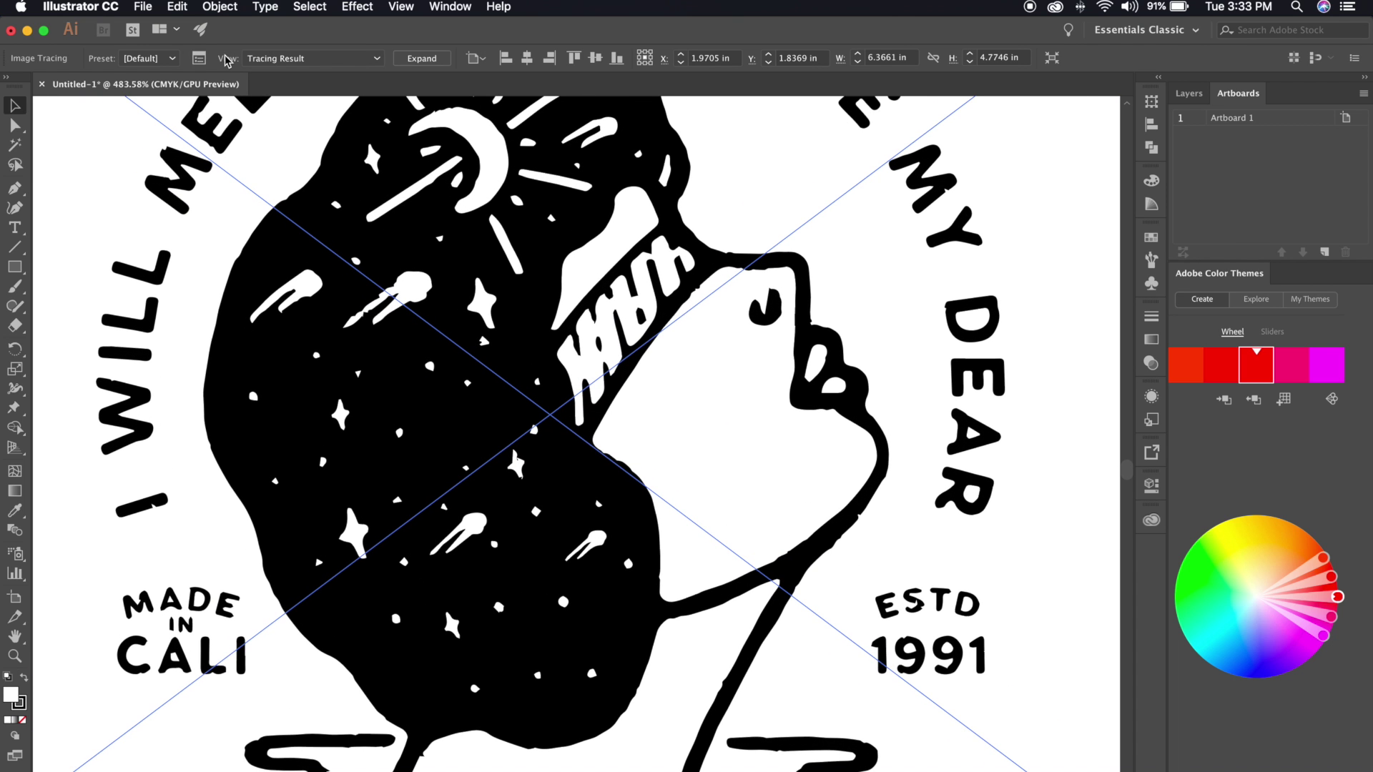
click(200, 58)
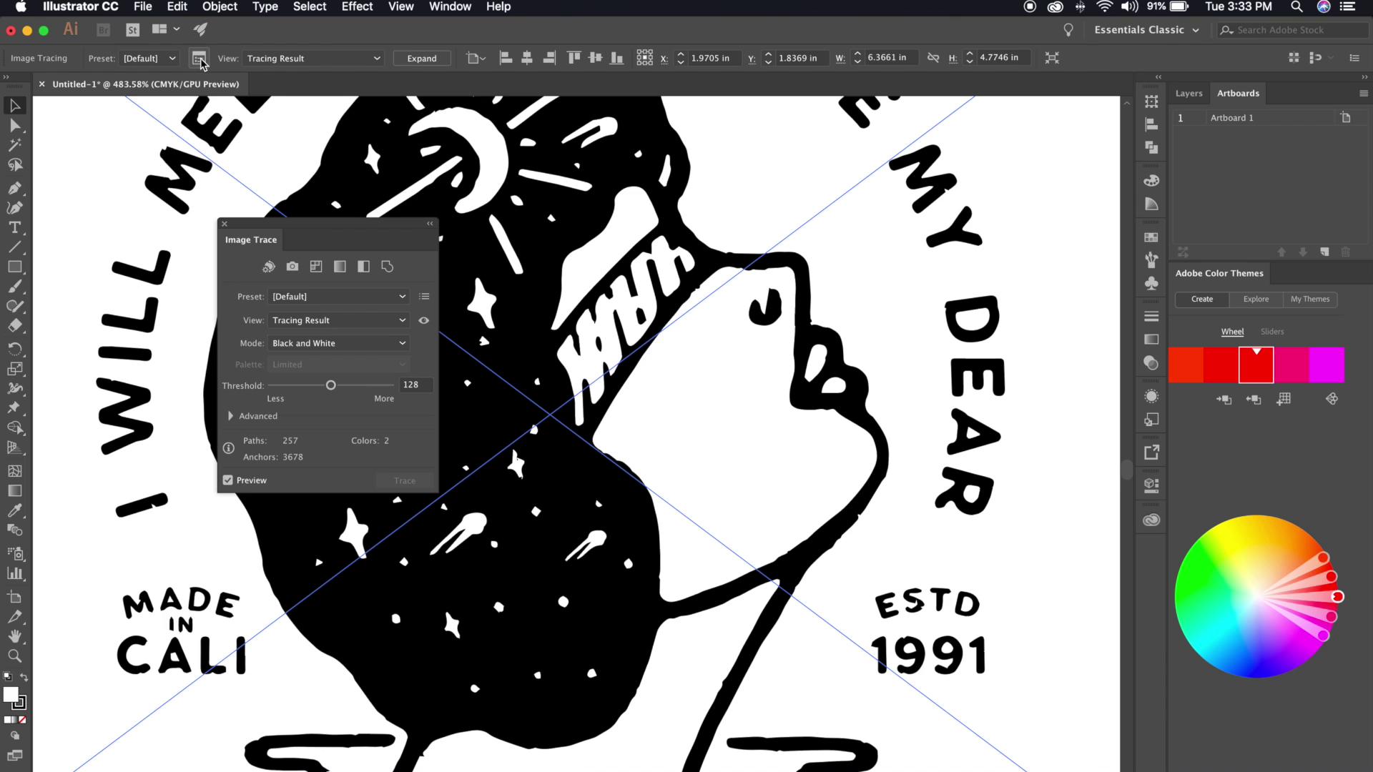
drag(300, 227, 257, 193)
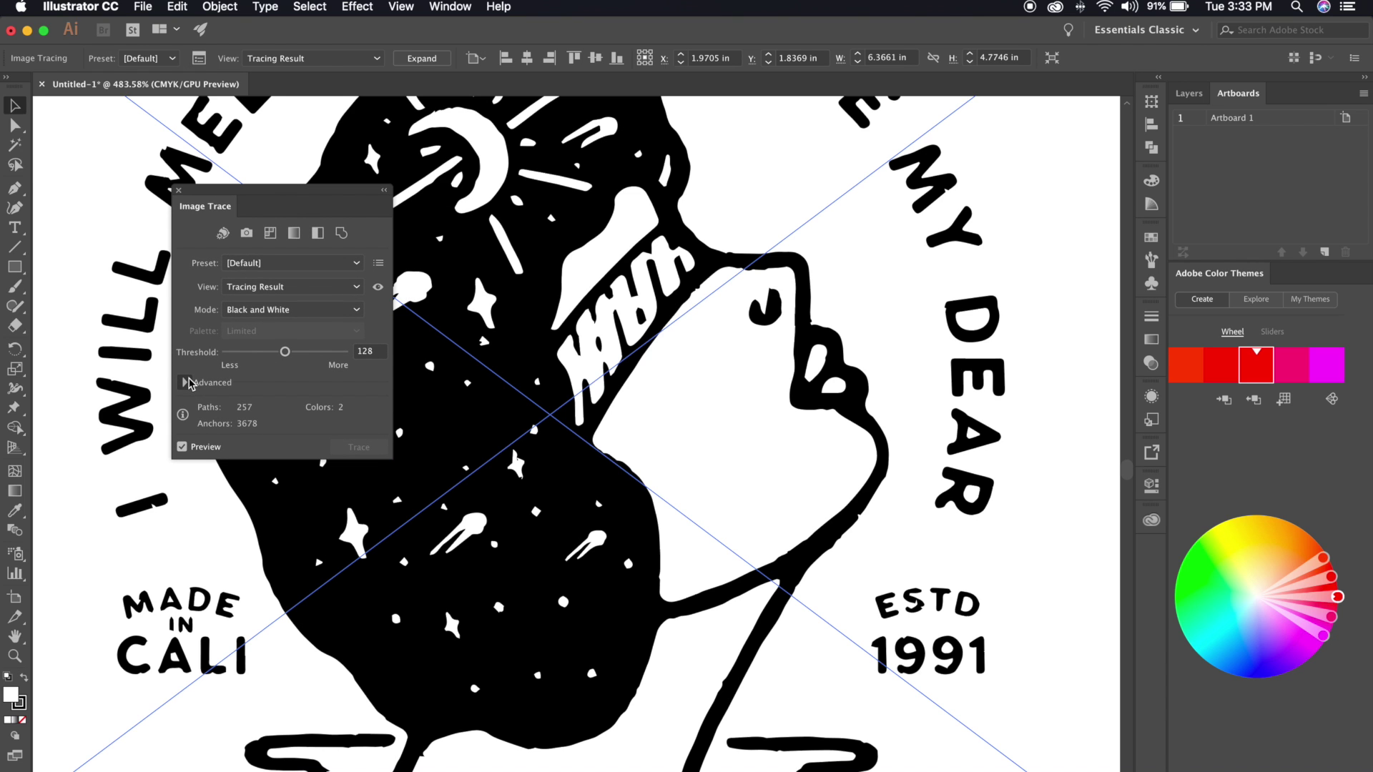
click(185, 383)
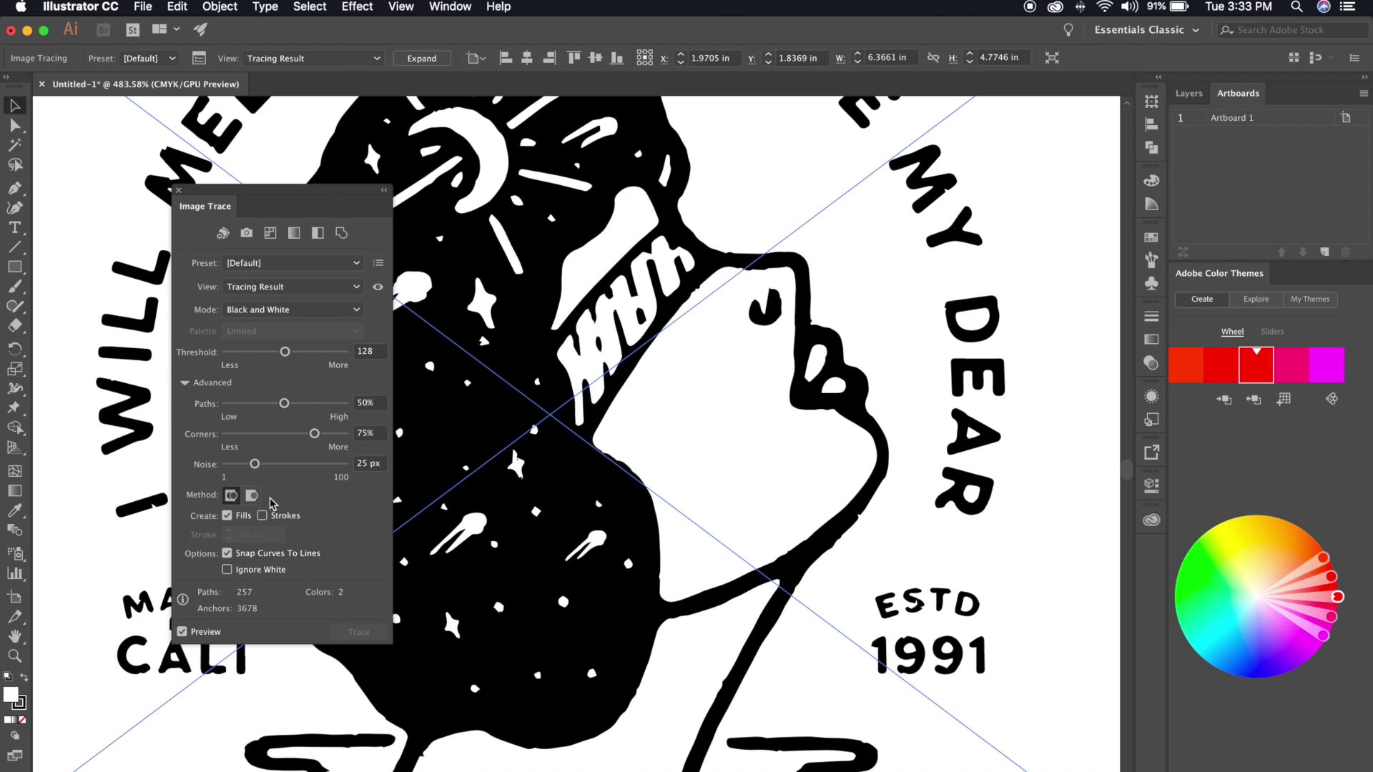
Lower the trace Noise from 25 px step by step down to 2 px.
click(239, 465)
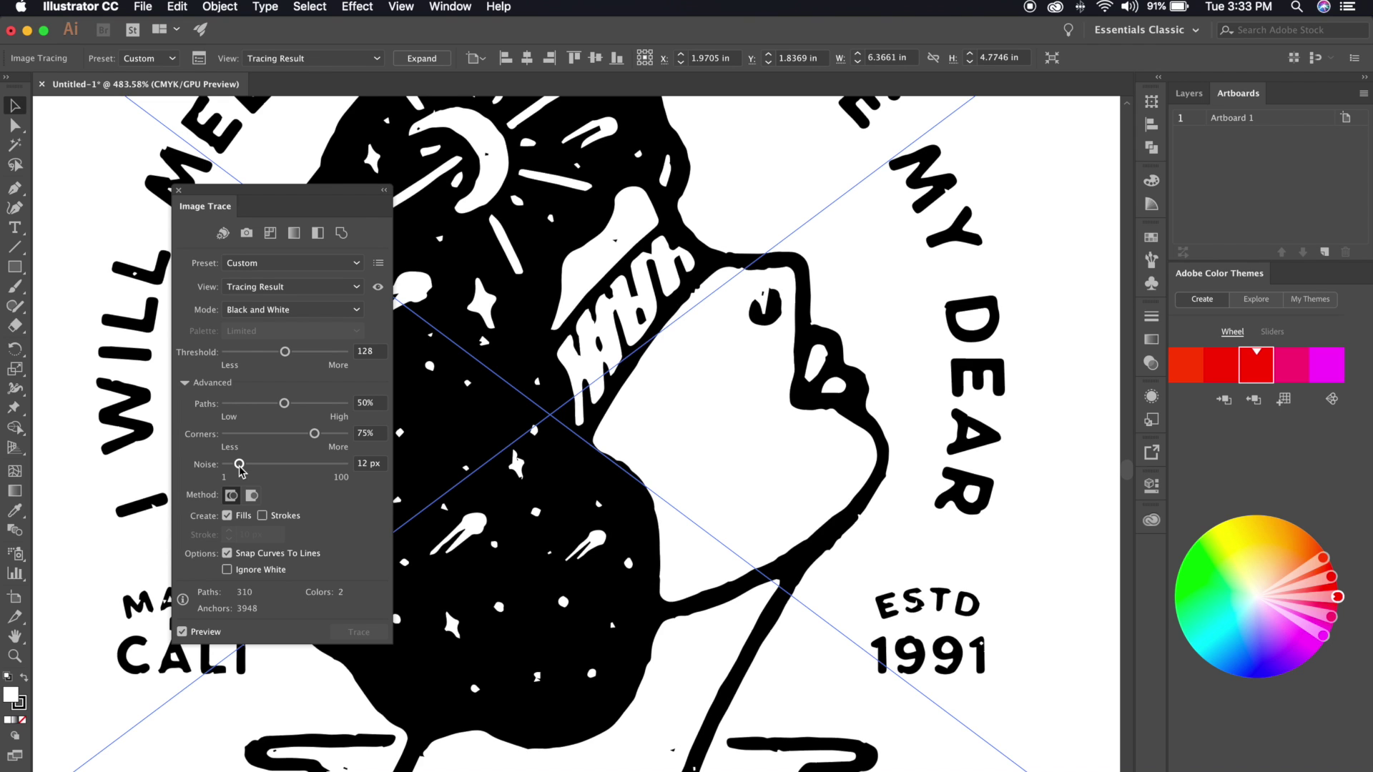
drag(233, 466, 229, 467)
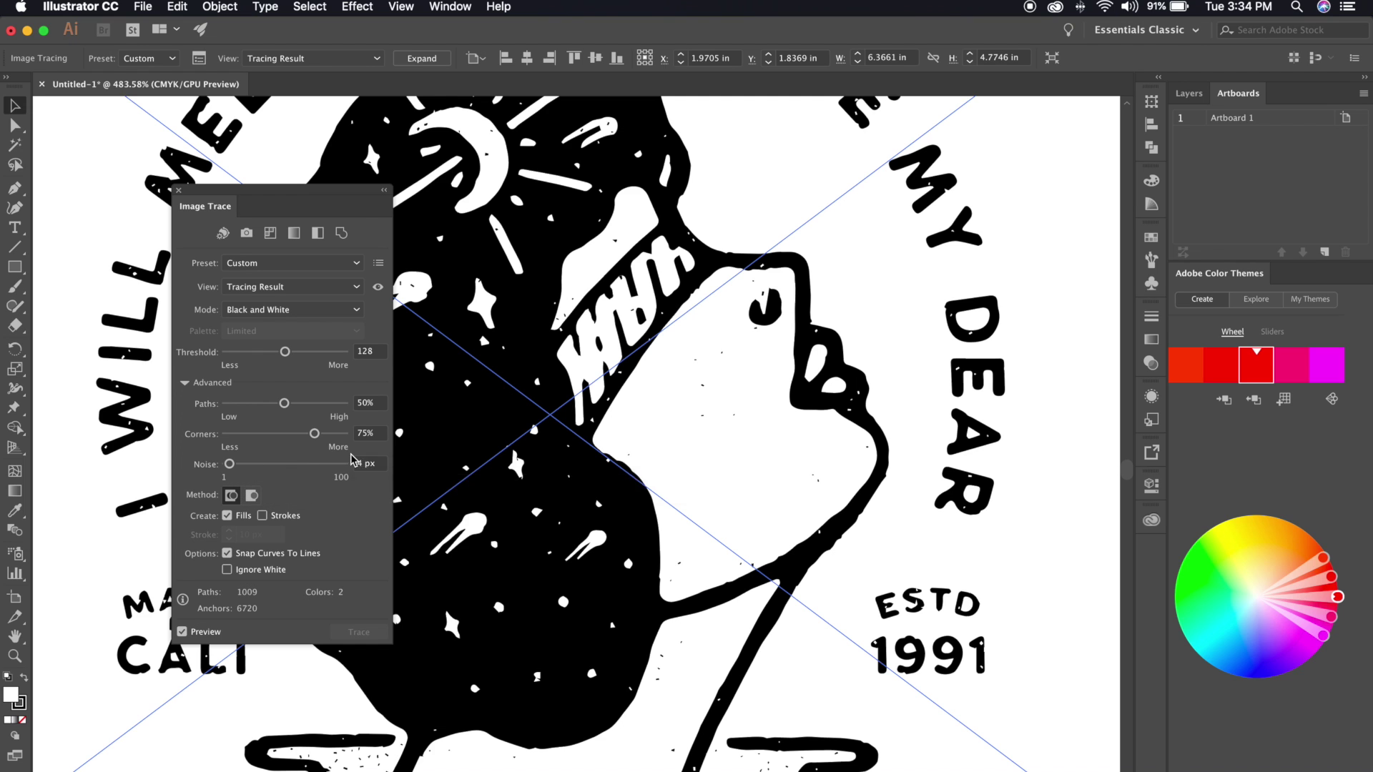
click(365, 465)
text(2)
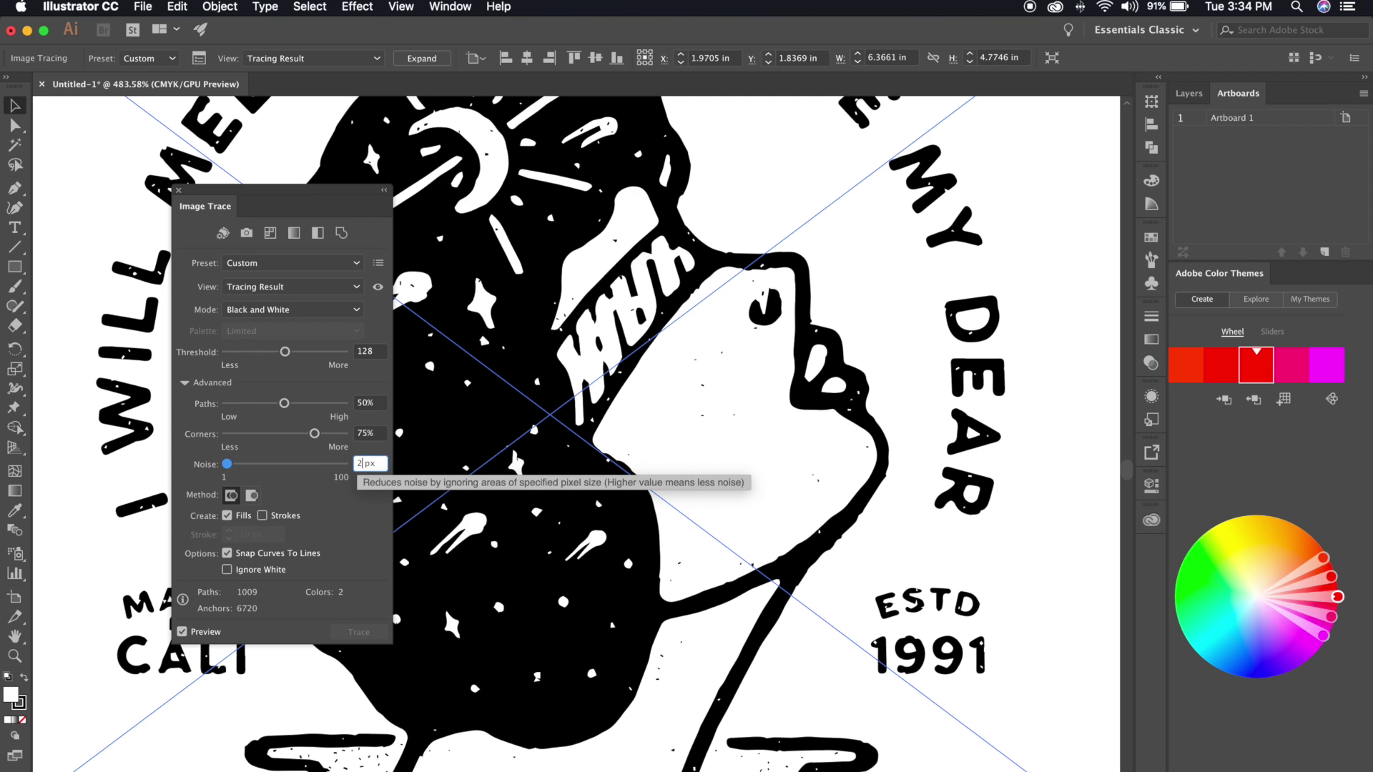
key(Return)
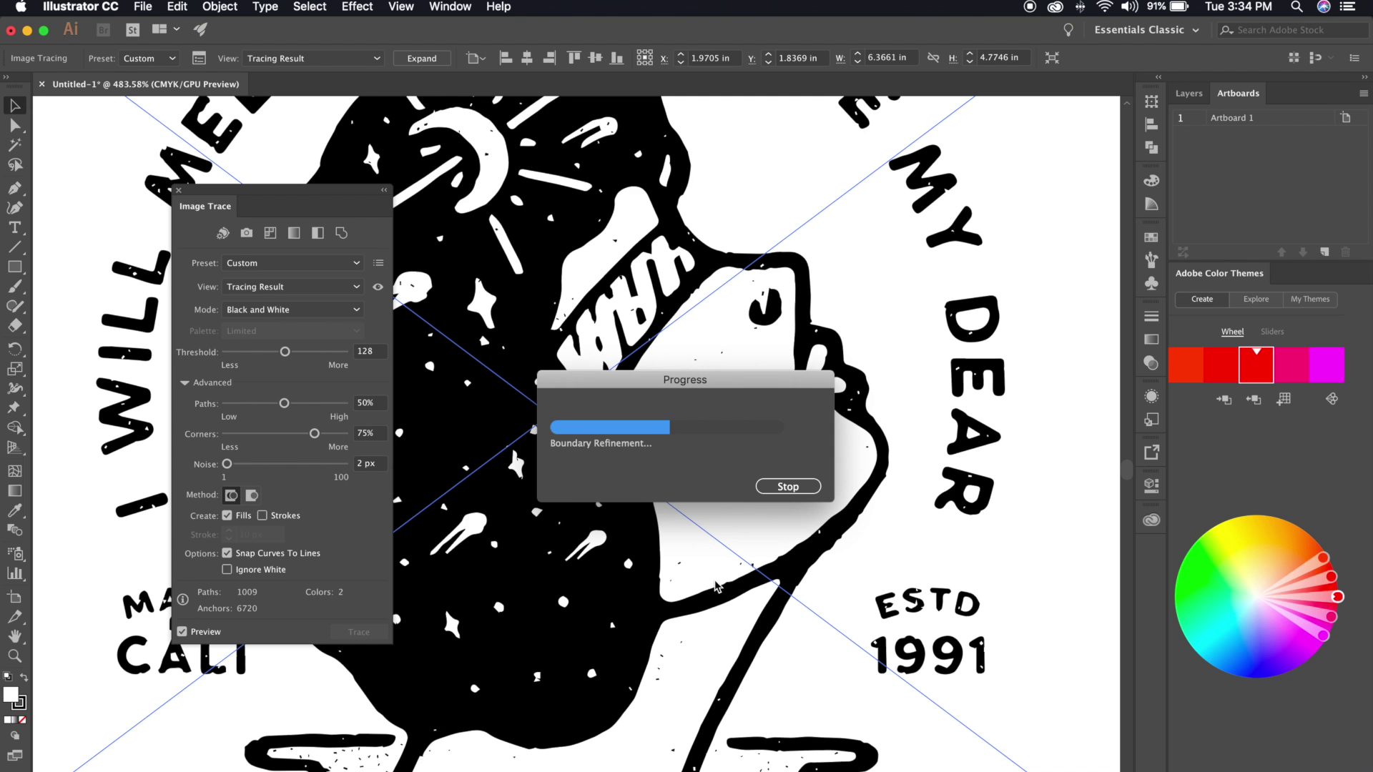
Refine the trace to Threshold 97, Noise 1 px and Paths 86%.
click(312, 403)
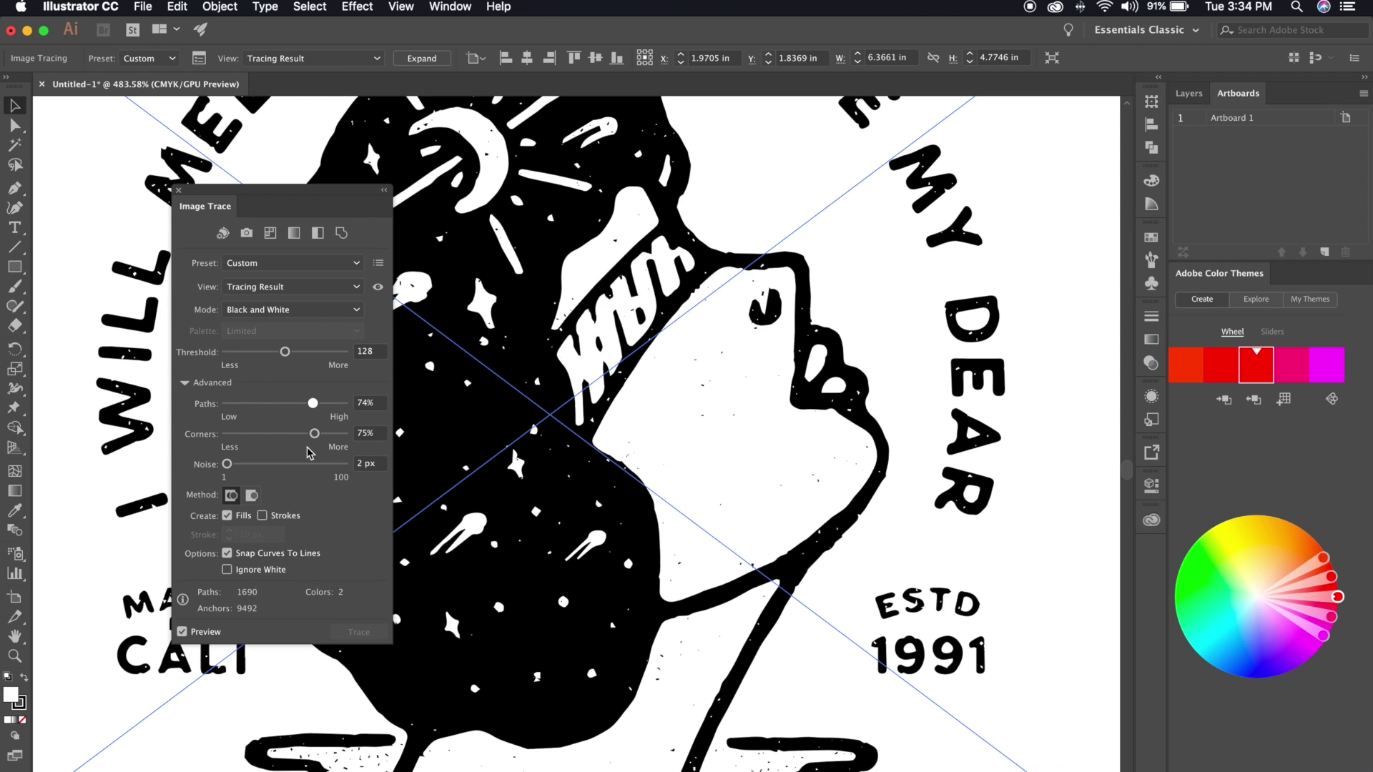
click(270, 351)
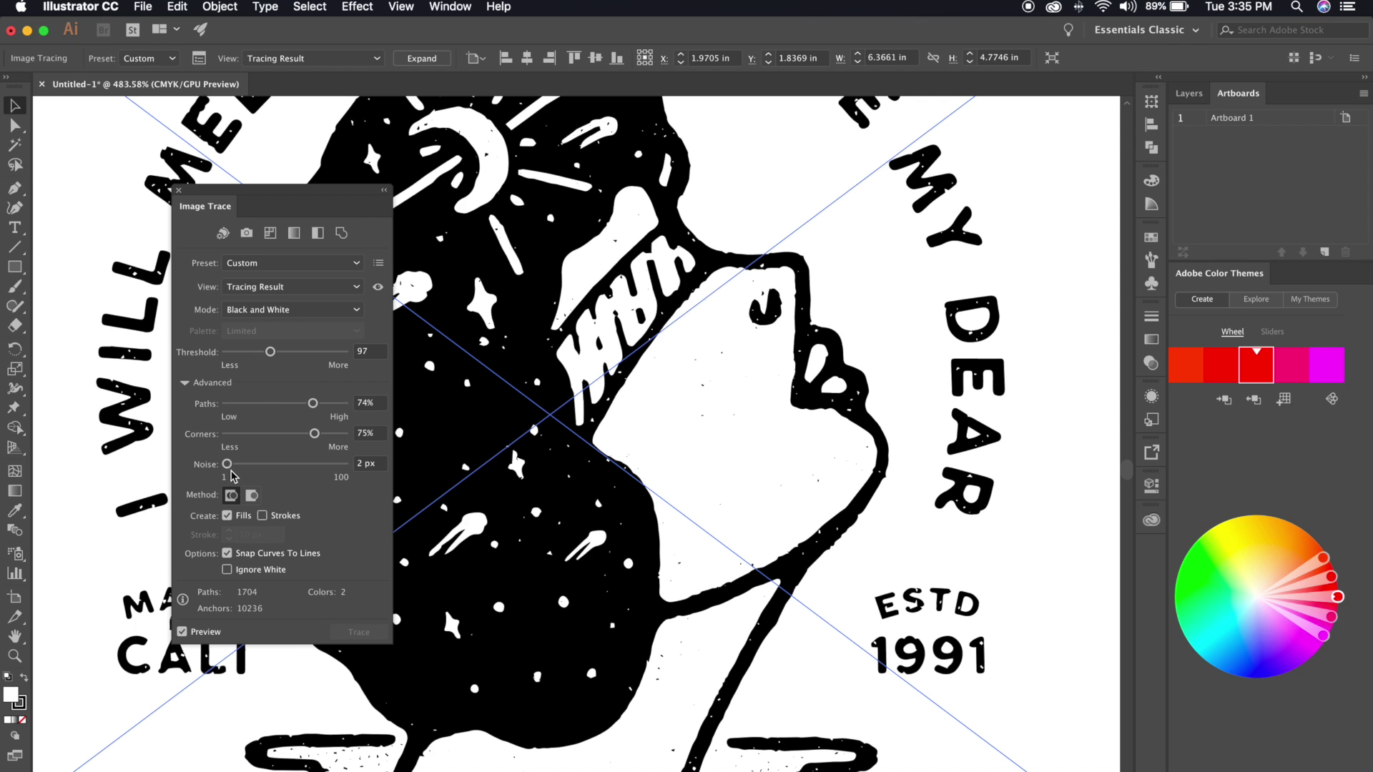
drag(228, 465, 189, 467)
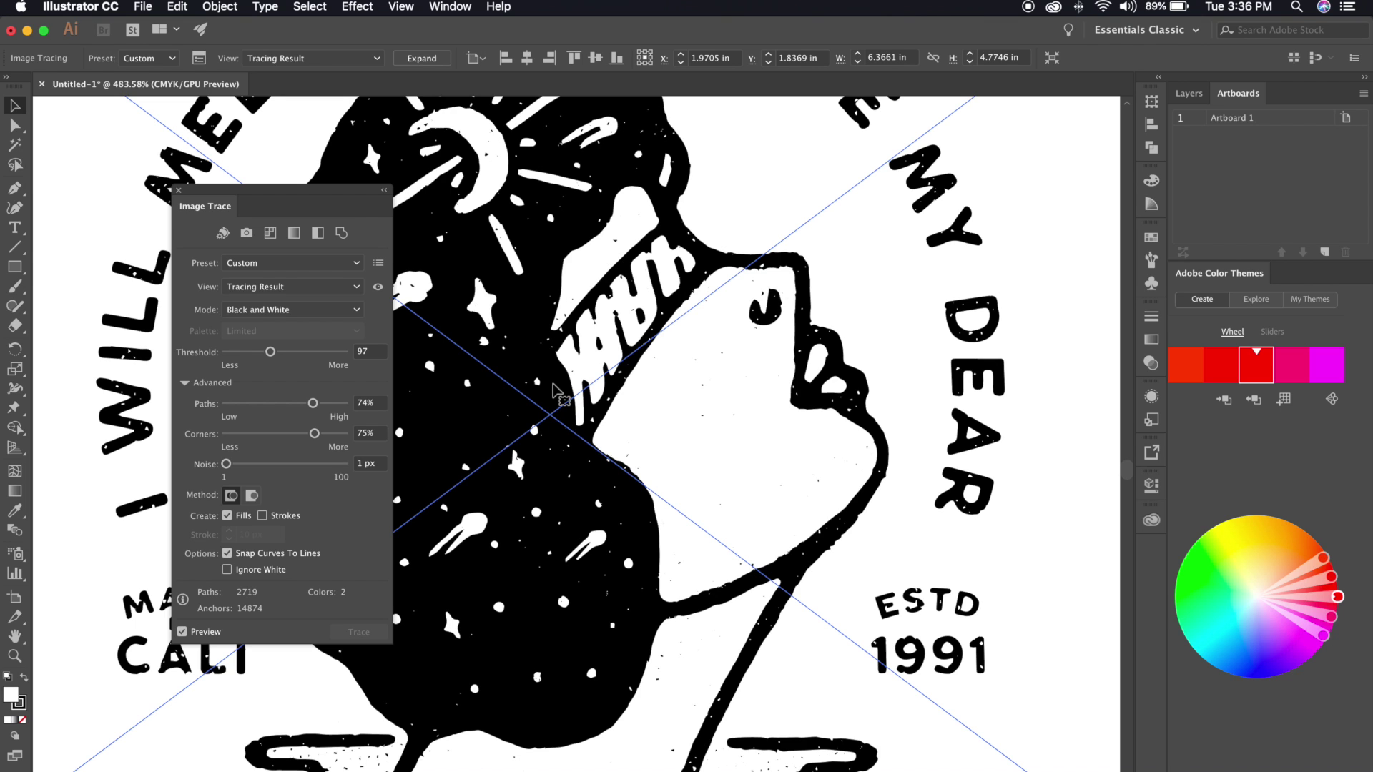
click(328, 404)
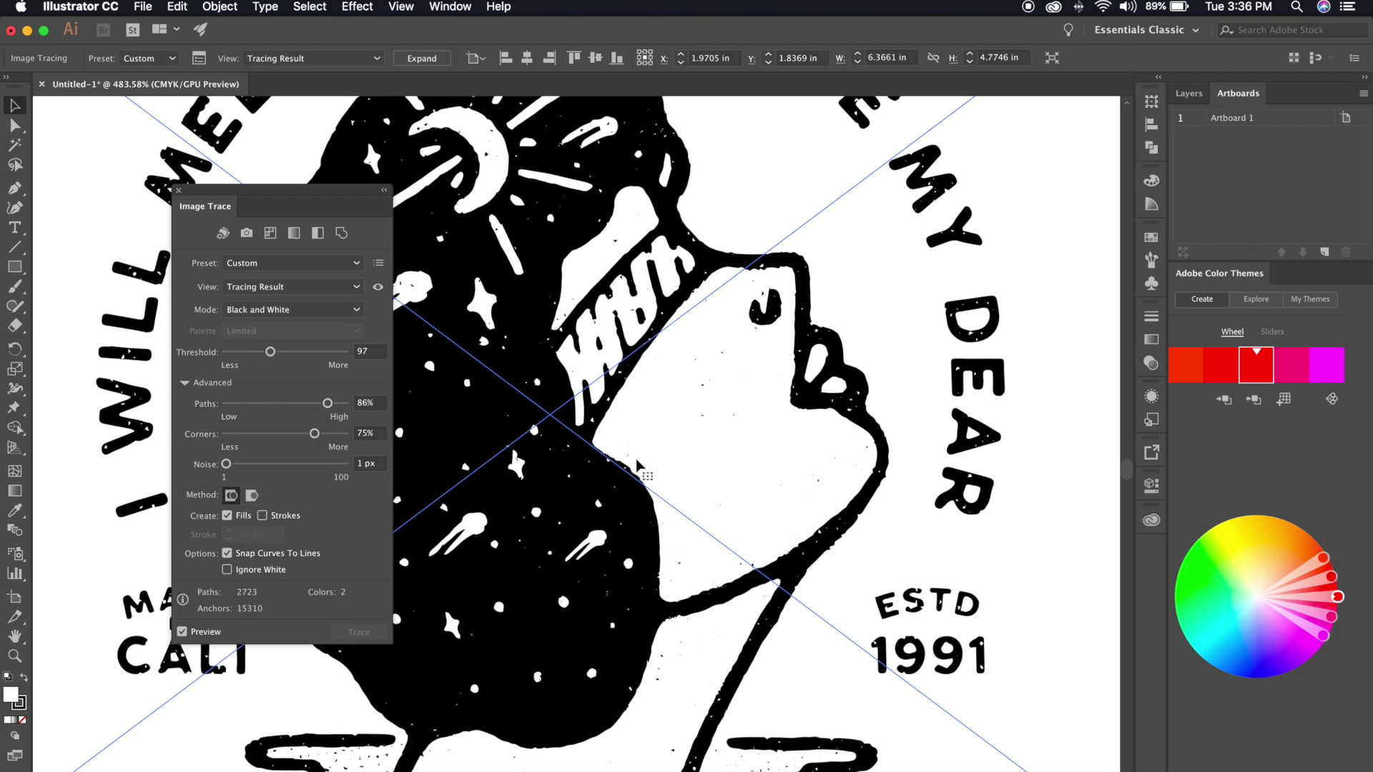
scroll(636, 465, down, 5)
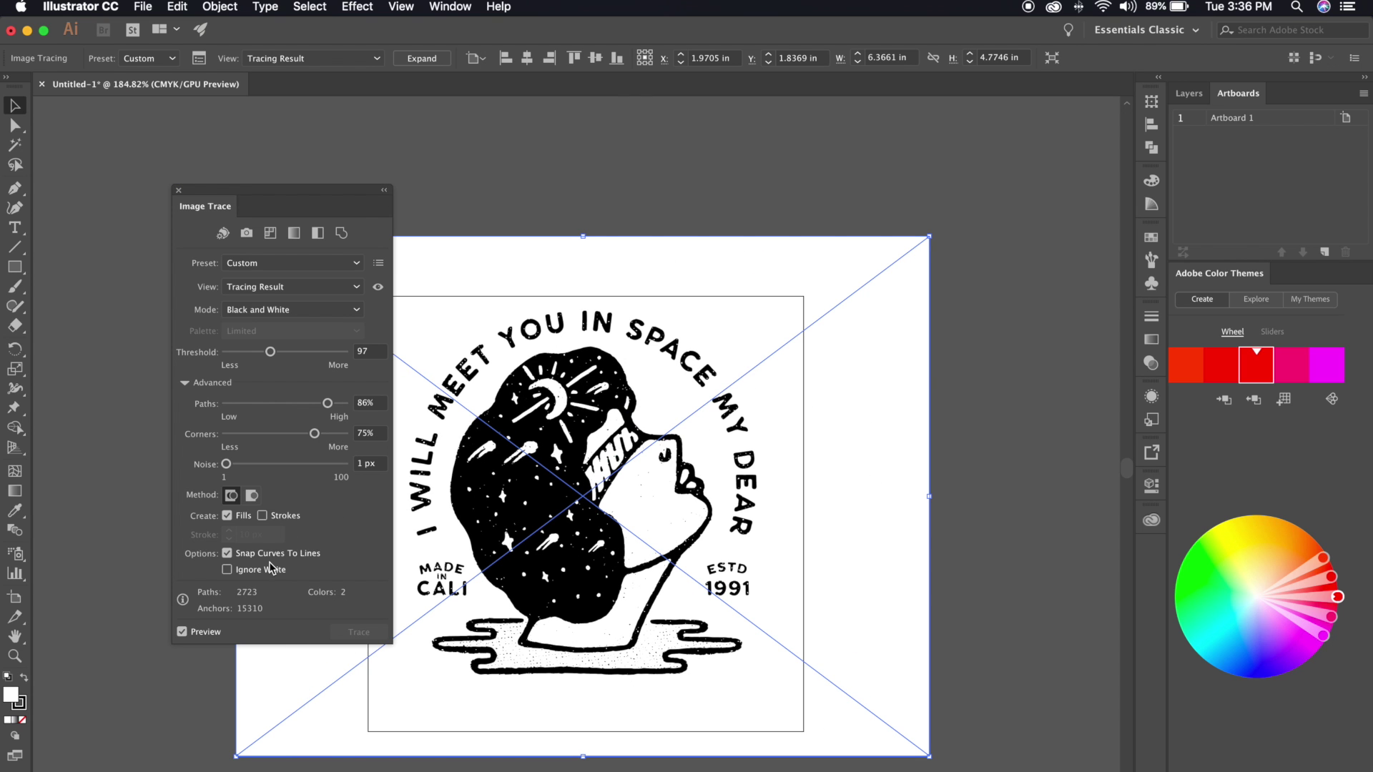
Enable Ignore White, move the traced artwork back onto the artboard and centre it vertically.
click(227, 570)
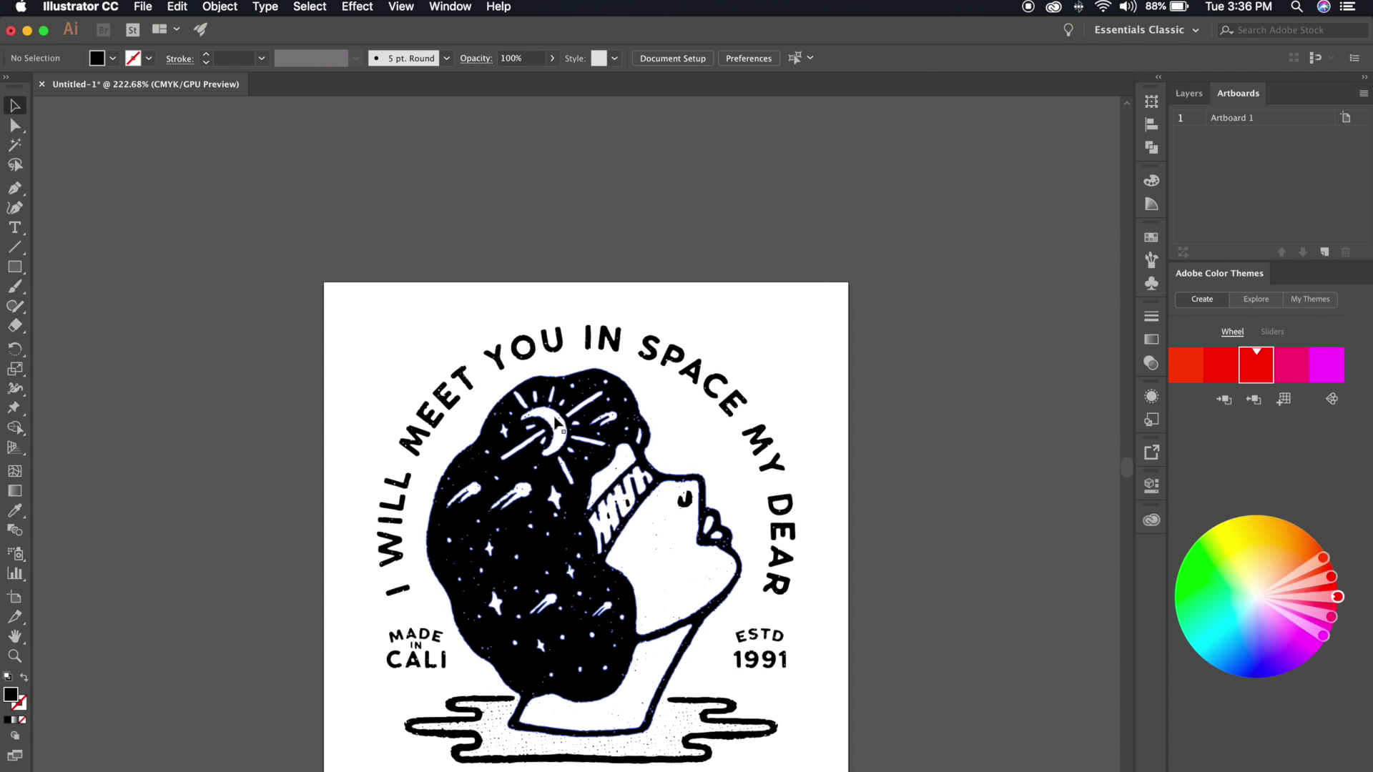
mouse_move(606, 410)
mouse_down()
mouse_move(844, 322)
mouse_move(957, 306)
mouse_up()
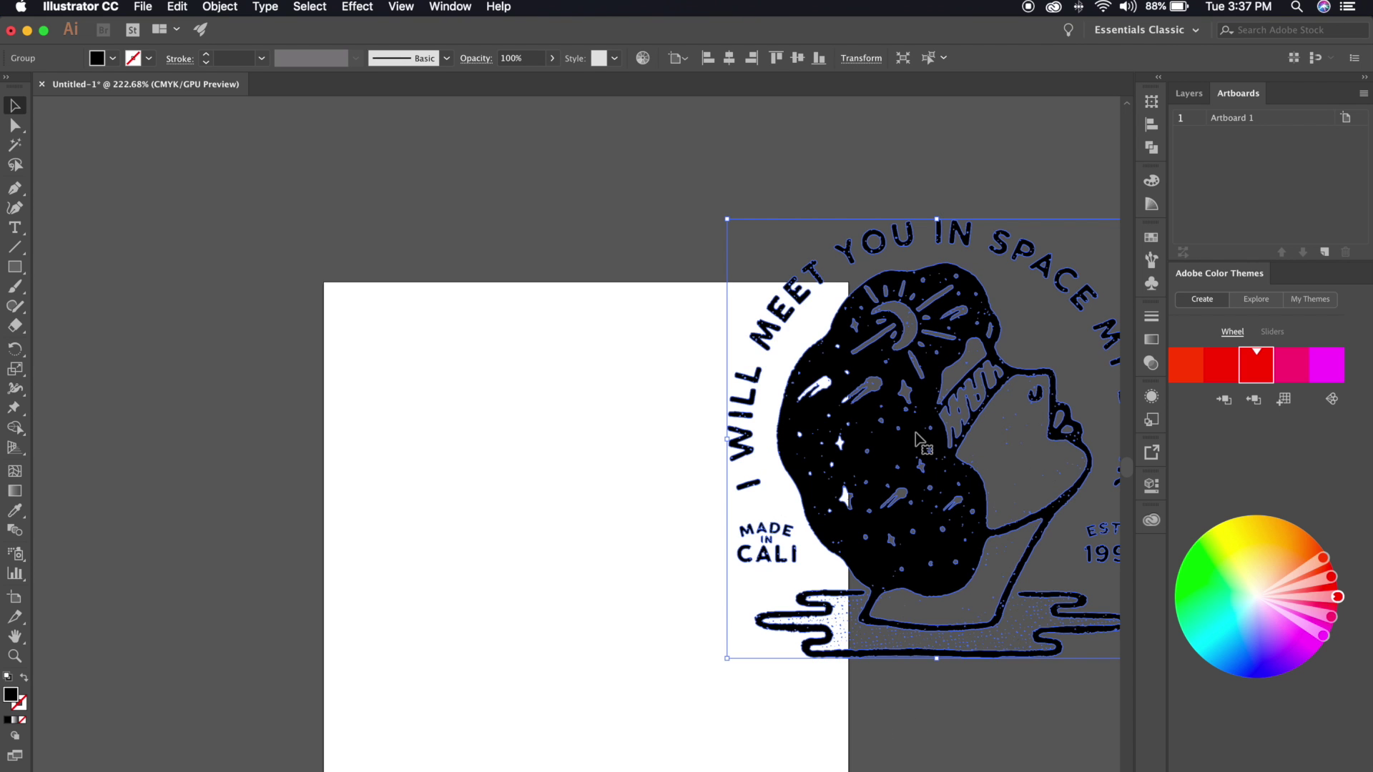
drag(917, 438, 568, 524)
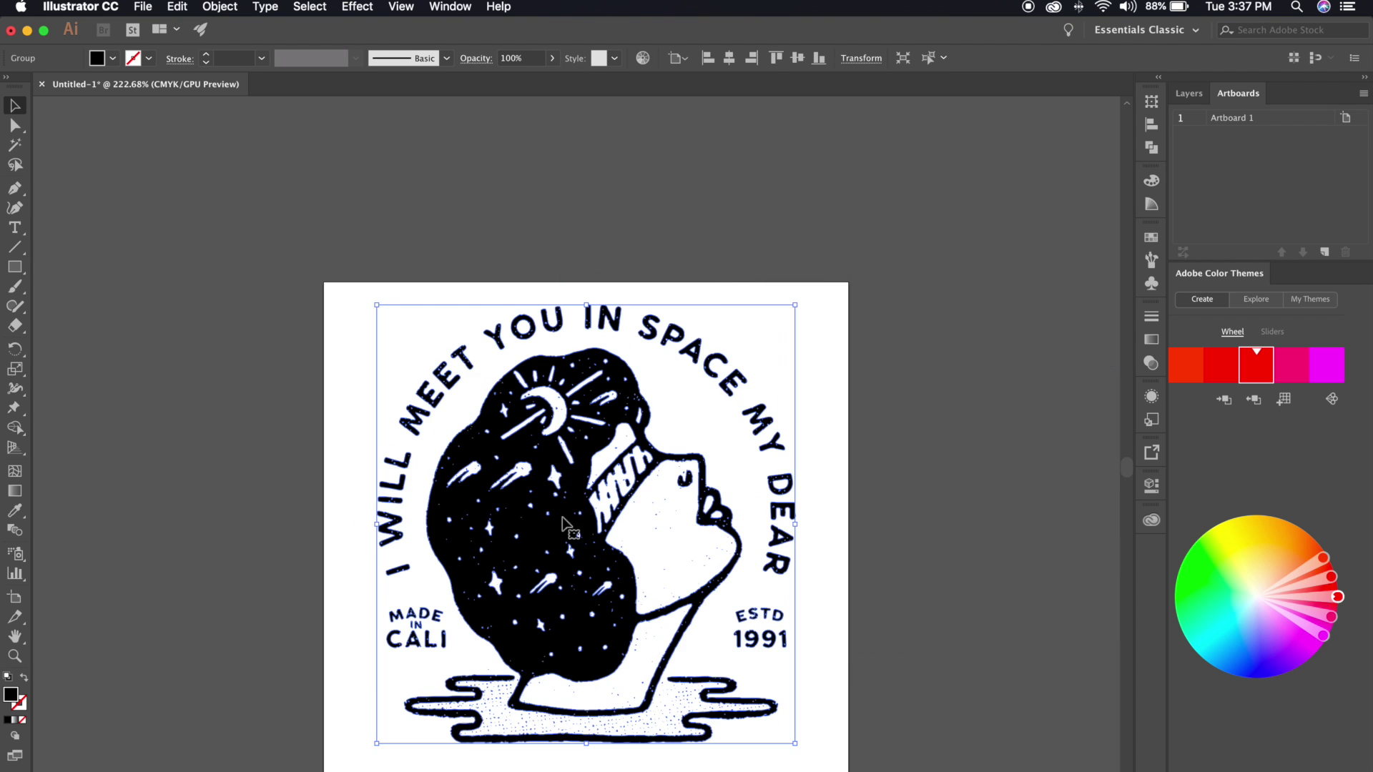
click(799, 60)
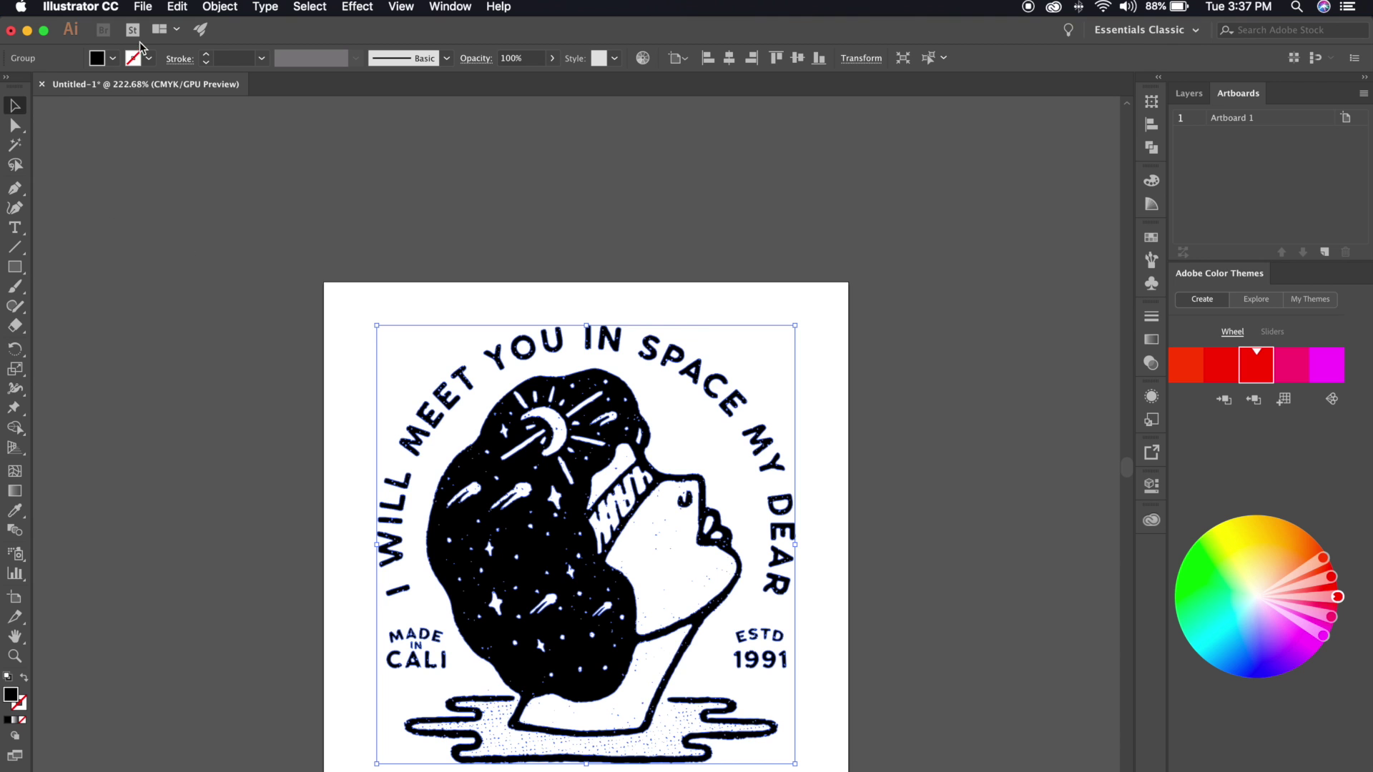
Fill the traced artwork with red swatch C=15 M=100 Y=90 K=10 and shift it right.
click(113, 58)
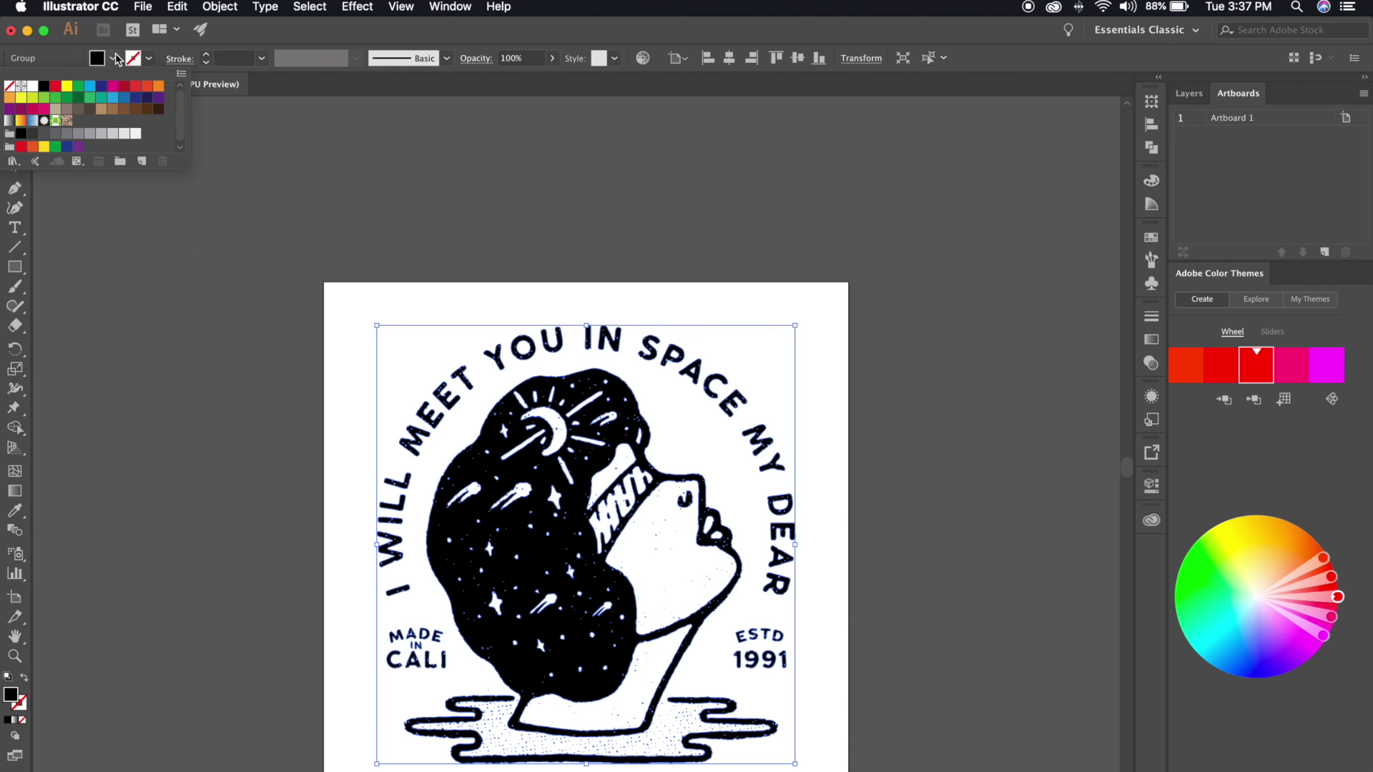
click(122, 91)
click(470, 208)
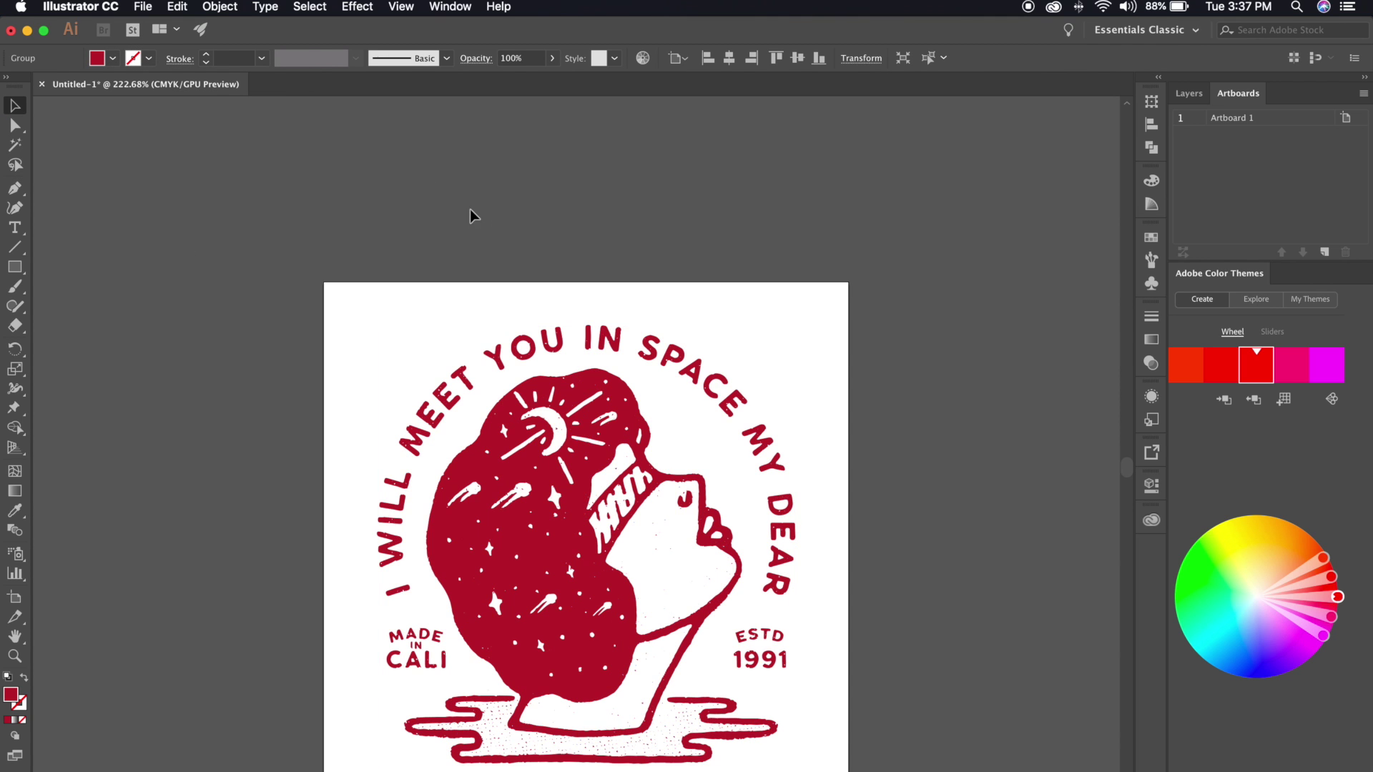
drag(515, 463, 948, 415)
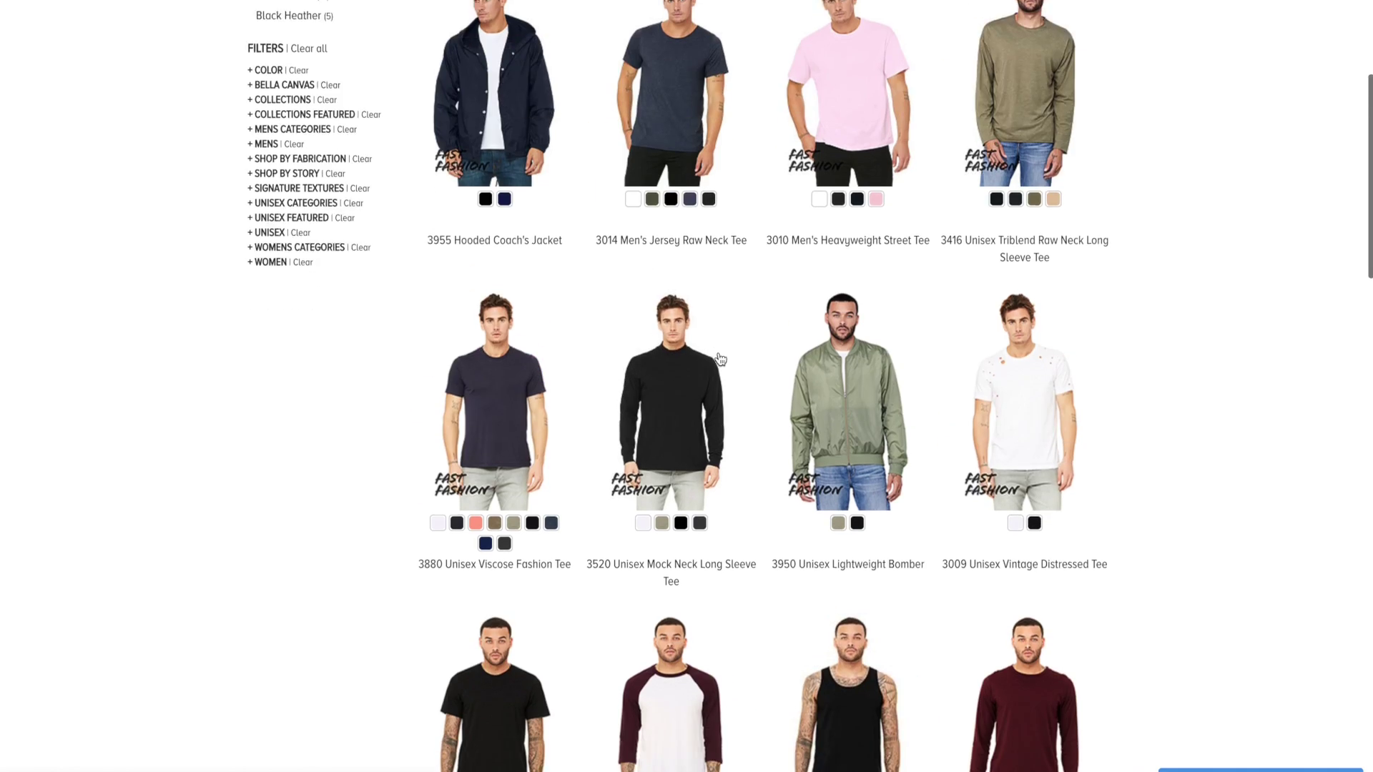
Open the 3001 Unisex Jersey Short Sleeve Tee page and preview colour swatches such as Dark Grey.
scroll(719, 360, down, 2)
scroll(719, 360, down, 4)
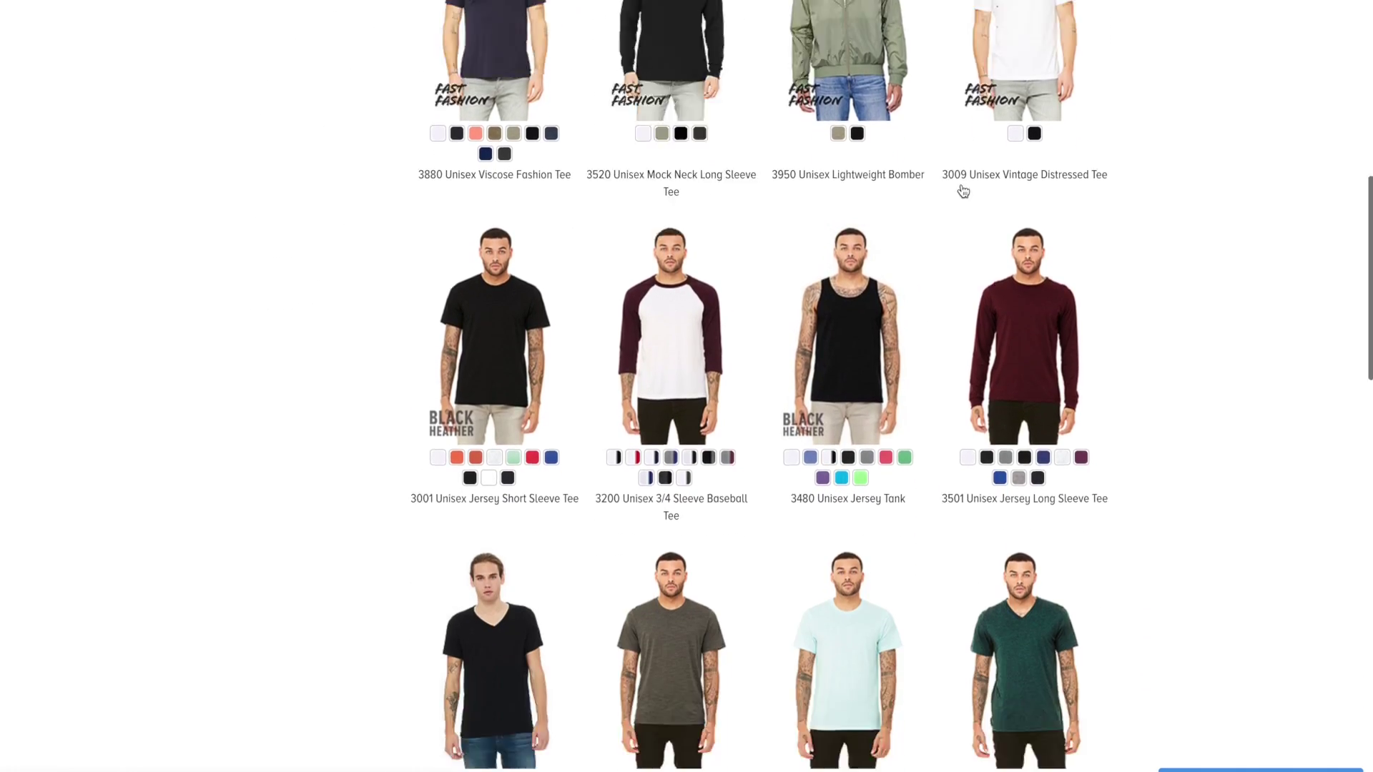
click(484, 325)
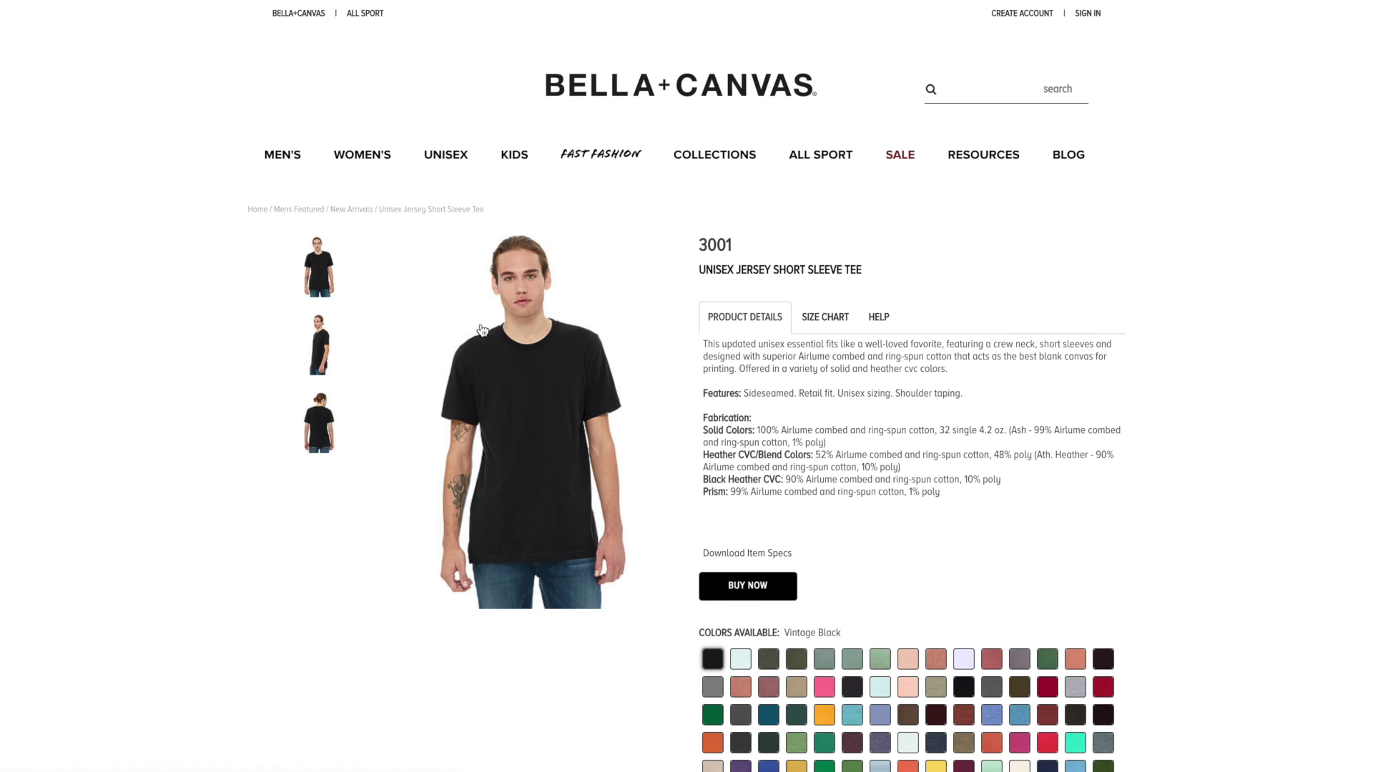
scroll(687, 357, down, 1)
click(824, 542)
click(855, 548)
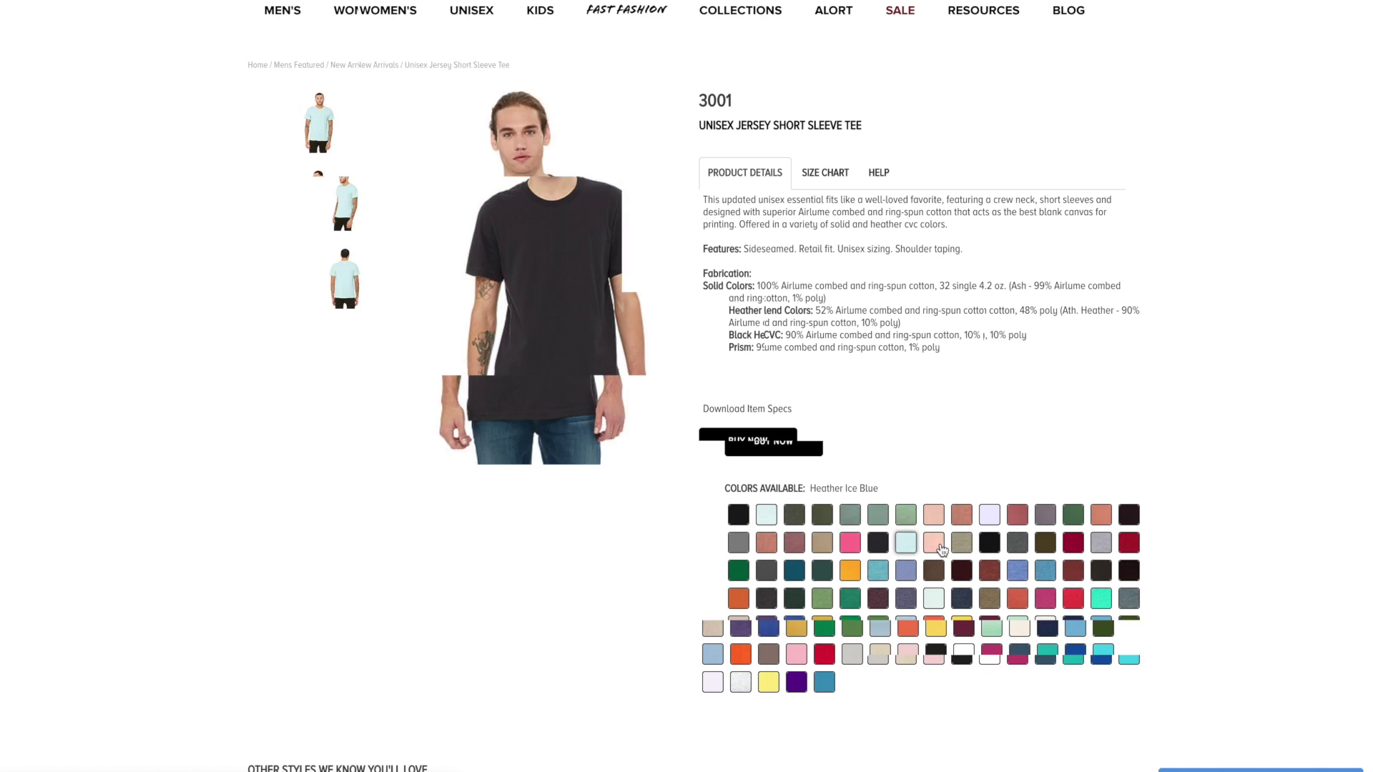